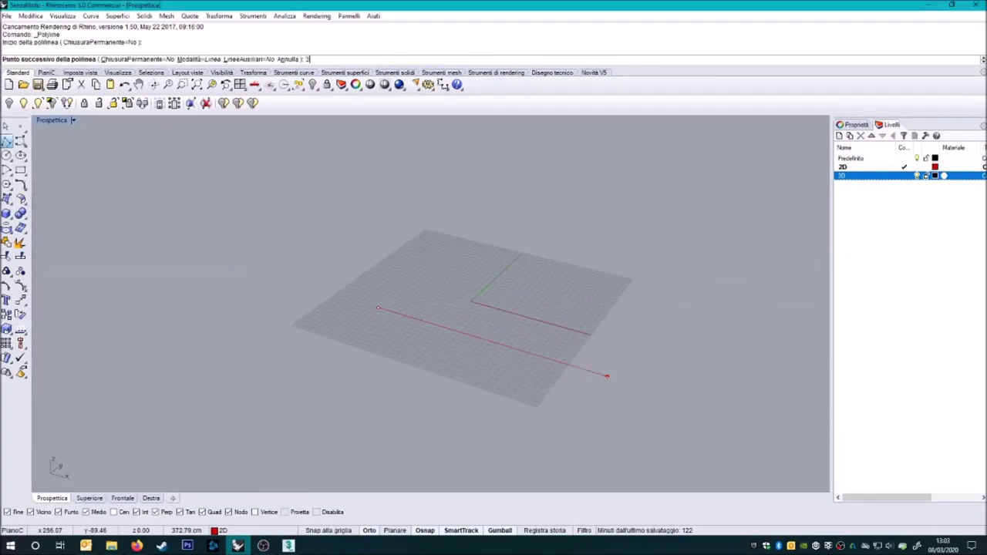
Step: Close the square outline, extrude it 30 into box walls, and show them shaded
{"action": "left_click", "coordinate": [381, 307]}
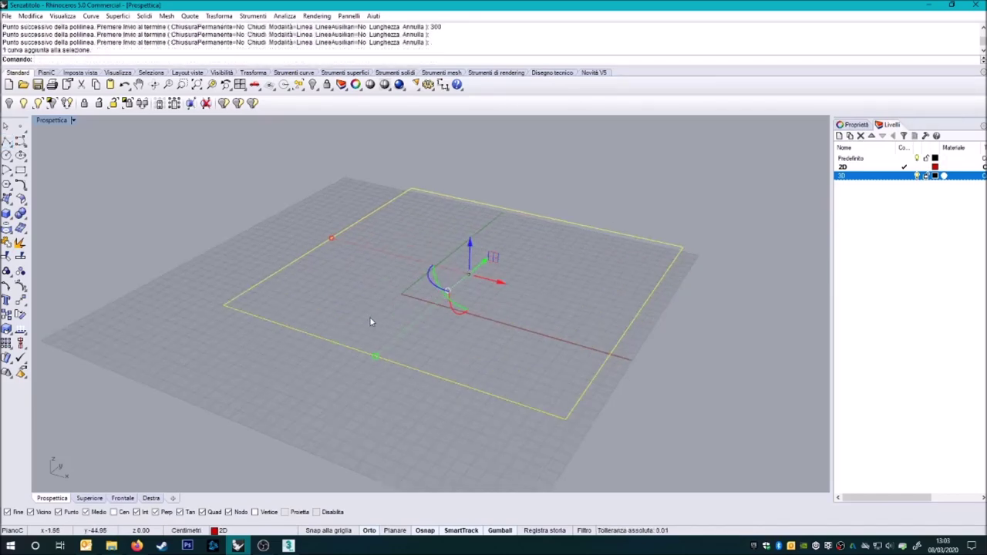
{"action": "left_click", "coordinate": [144, 252]}
{"action": "type", "text": "30"}
{"action": "key", "text": "Return"}
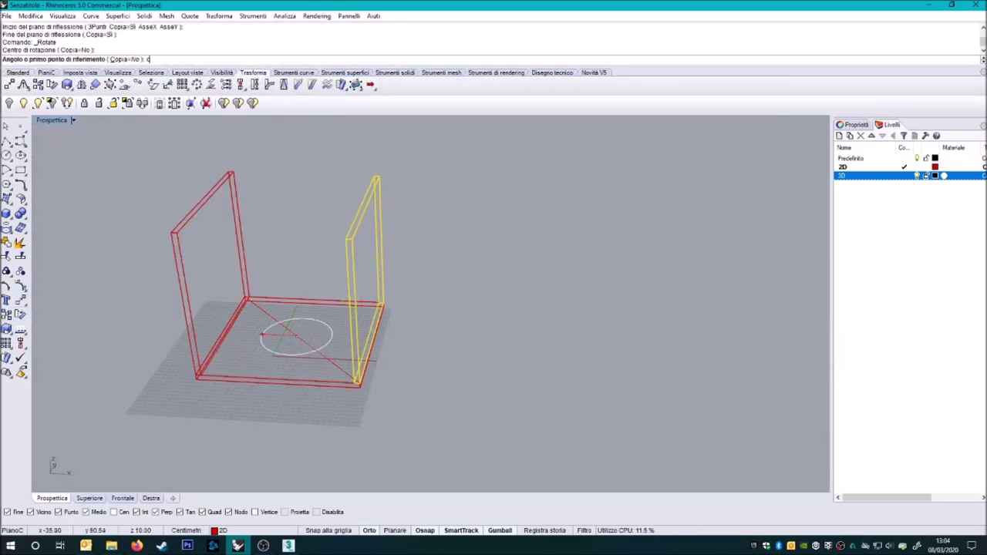
{"action": "left_click", "coordinate": [321, 260]}
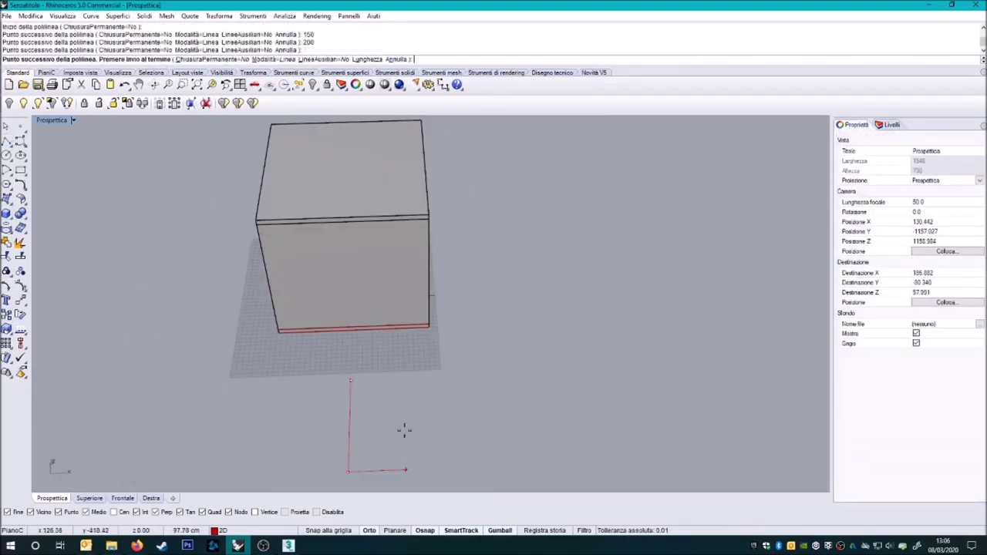
Step: Finish the L-shaped polyline, offset the circle for the ring, and save the model
{"action": "key", "text": "Return"}
{"action": "right_click_drag", "start_coordinate": [377, 436], "coordinate": [181, 339]}
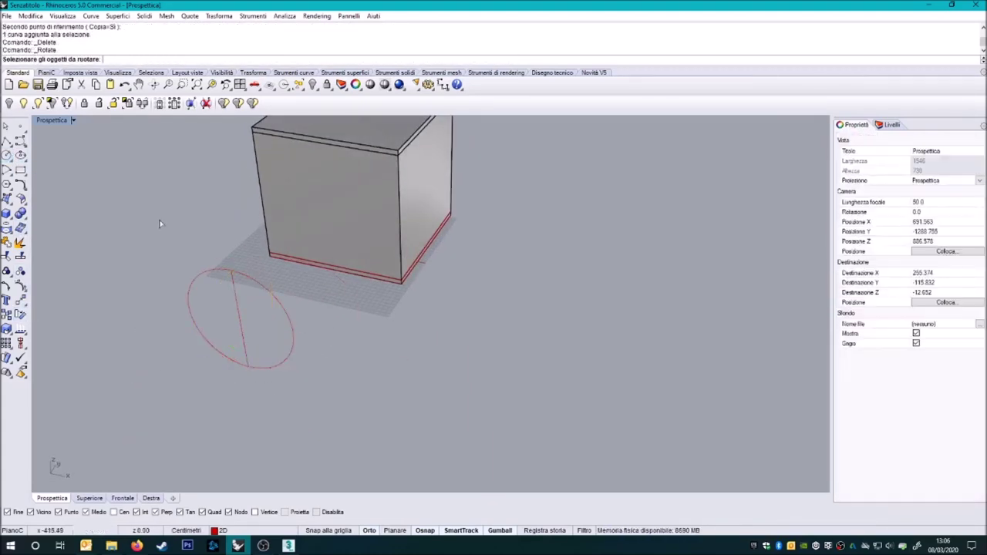
{"action": "right_click_drag", "start_coordinate": [190, 293], "coordinate": [202, 369]}
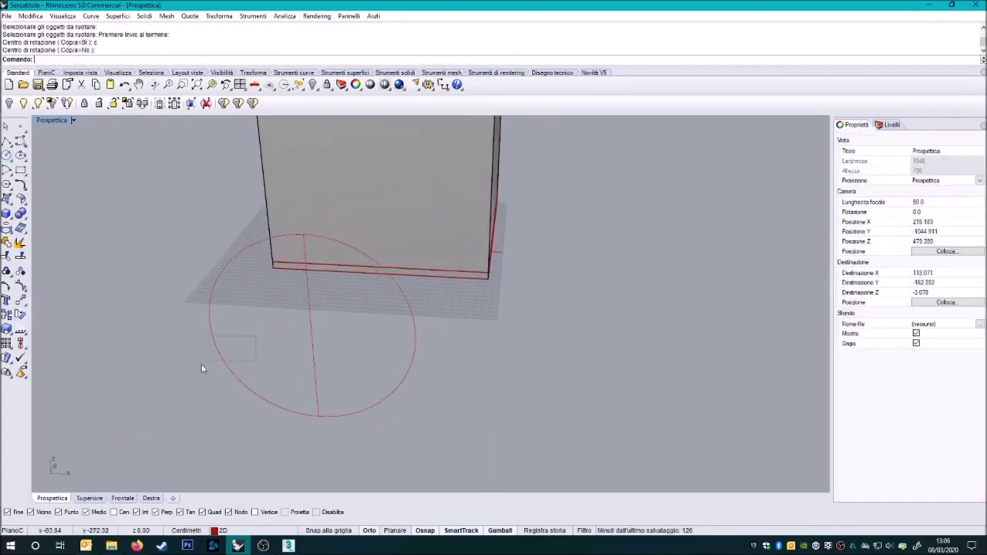
{"action": "left_click", "coordinate": [294, 72]}
{"action": "left_click", "coordinate": [66, 85]}
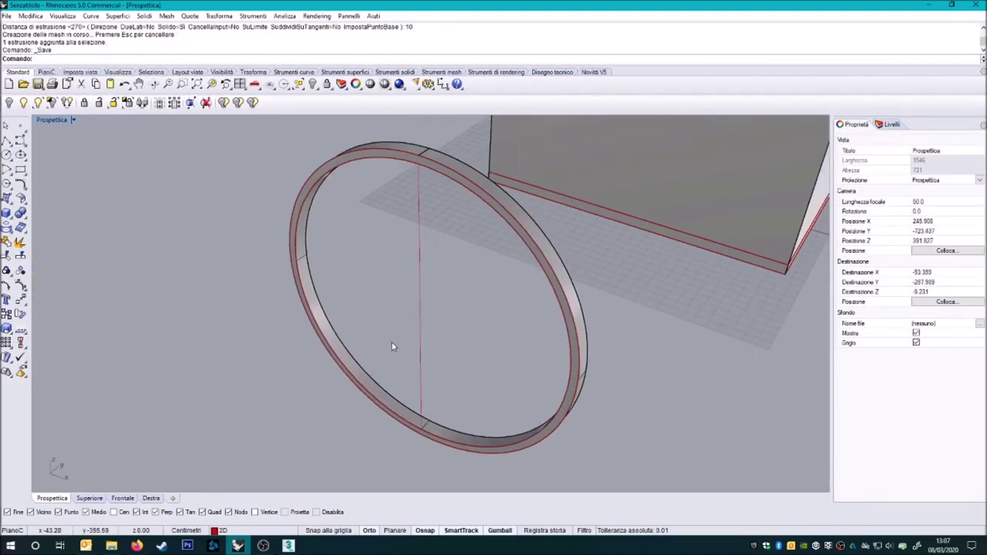
{"action": "key", "text": "ctrl+s"}
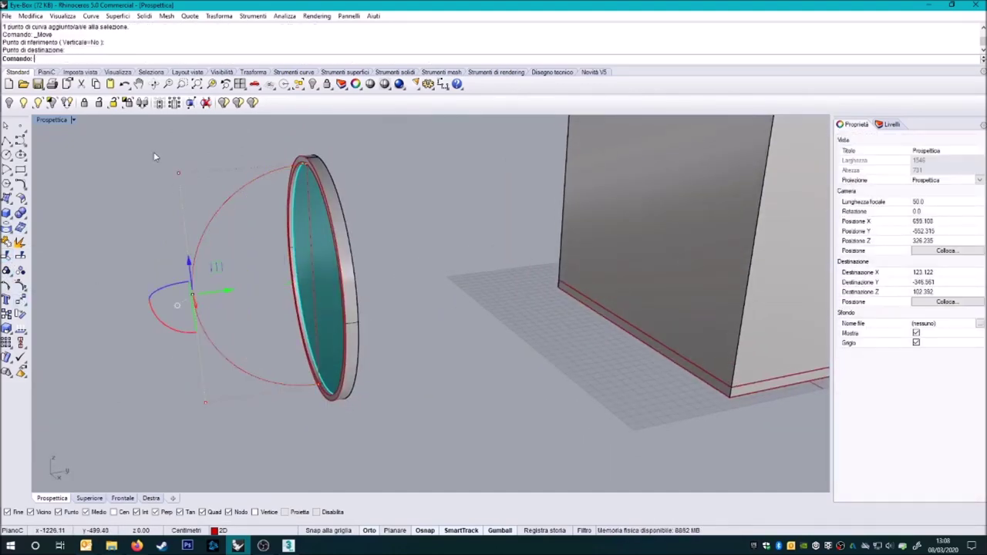
Step: Move the profile curve 70 and redo its 3D rotation over the glass disc
{"action": "right_click_drag", "start_coordinate": [266, 296], "coordinate": [312, 284]}
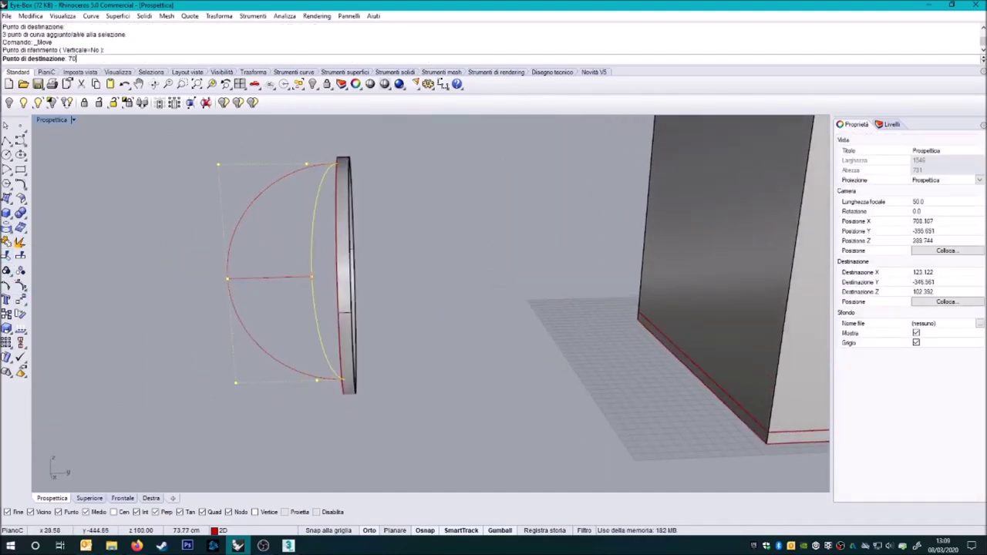
{"action": "key", "text": "Return"}
{"action": "right_click_drag", "start_coordinate": [293, 331], "coordinate": [319, 333]}
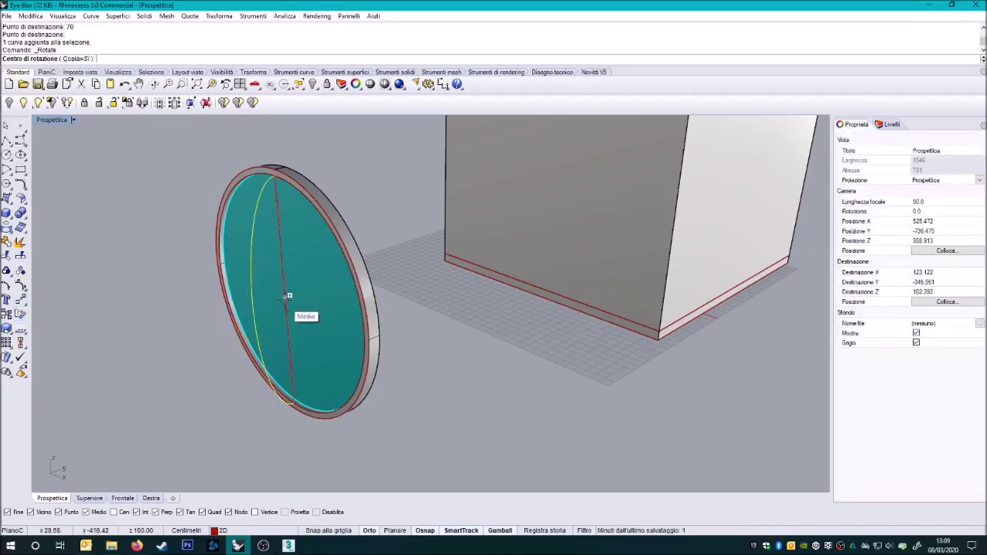
{"action": "key", "text": "ctrl+z"}
{"action": "key", "text": "Return"}
{"action": "right_click_drag", "start_coordinate": [238, 447], "coordinate": [283, 299]}
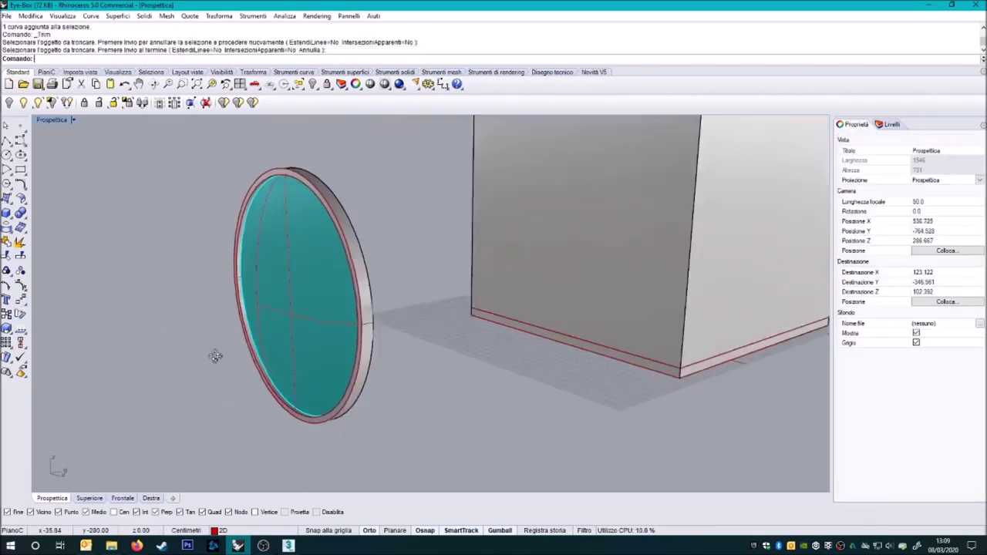
Step: Offset the mullion profile curve by 3 to one side
{"action": "scroll", "coordinate": [271, 168], "scroll_direction": "up", "scroll_amount": 3}
{"action": "type", "text": "3"}
{"action": "key", "text": "Return"}
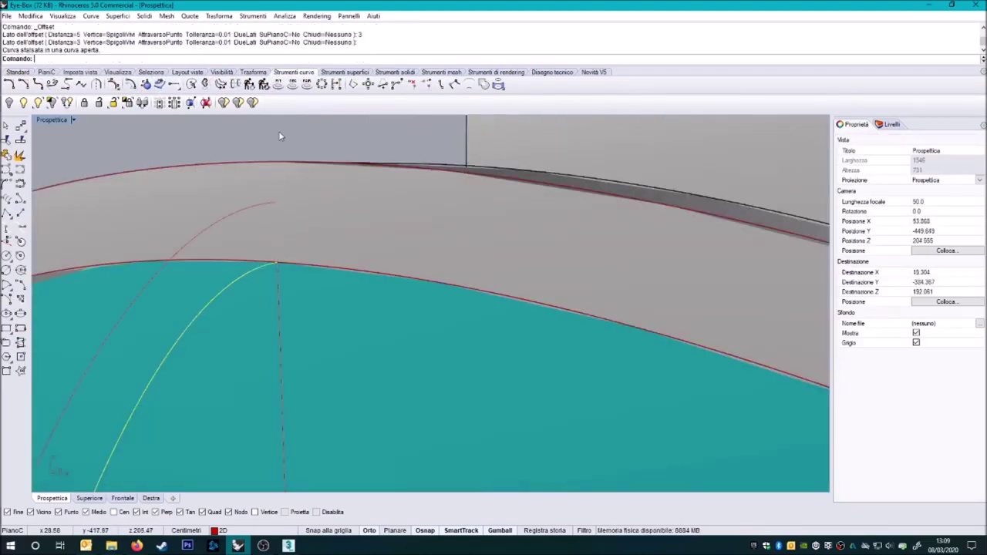
{"action": "left_click", "coordinate": [278, 131]}
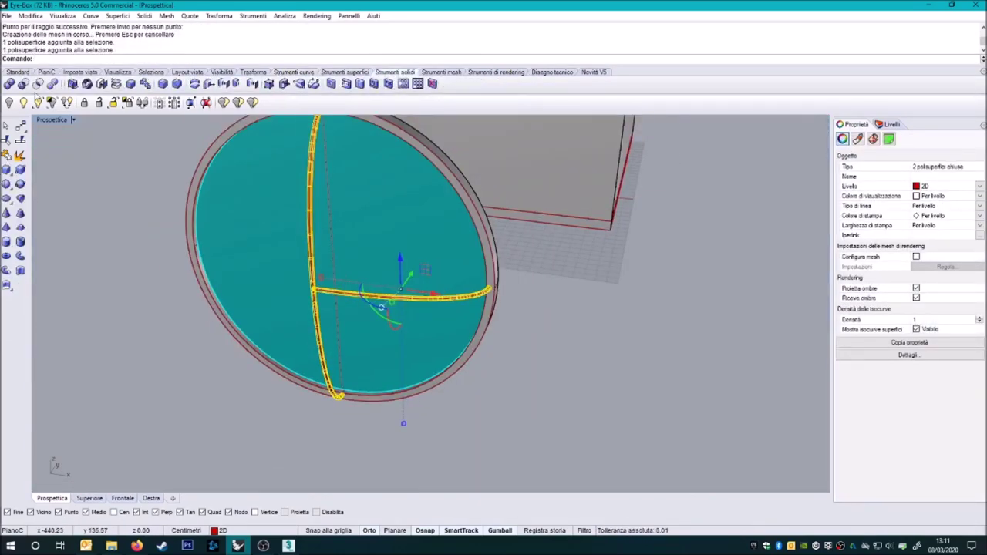
Step: Boolean-union the two mullion tubes into a single solid
{"action": "left_click", "coordinate": [102, 84]}
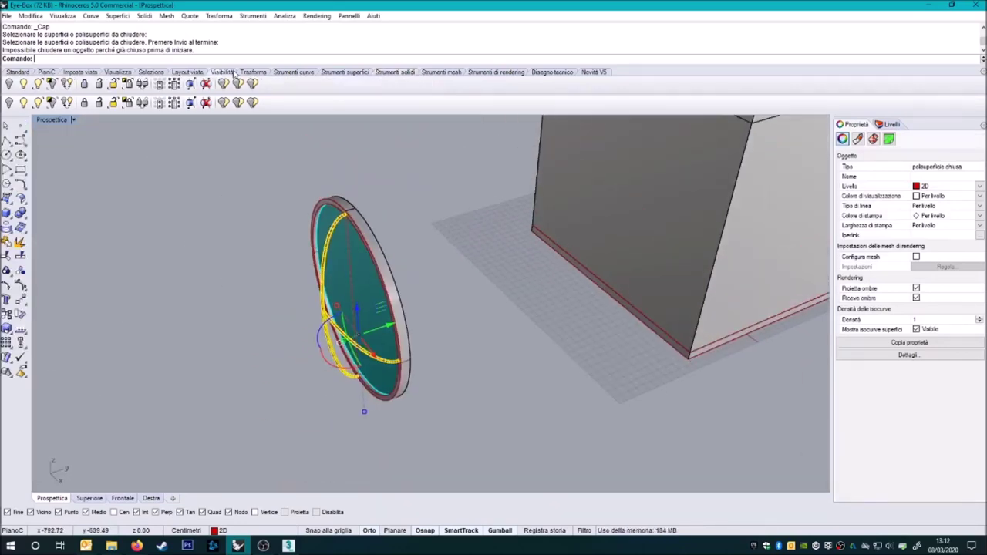
{"action": "left_click", "coordinate": [331, 280]}
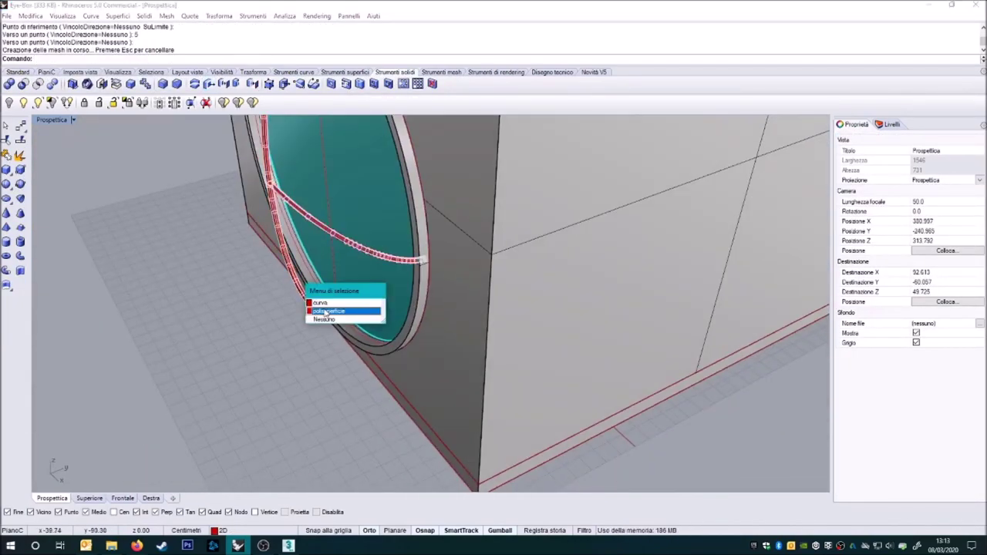
Step: Move the ring window assembly 5 into the wall opening, then raise everything 10
{"action": "left_click", "coordinate": [326, 311]}
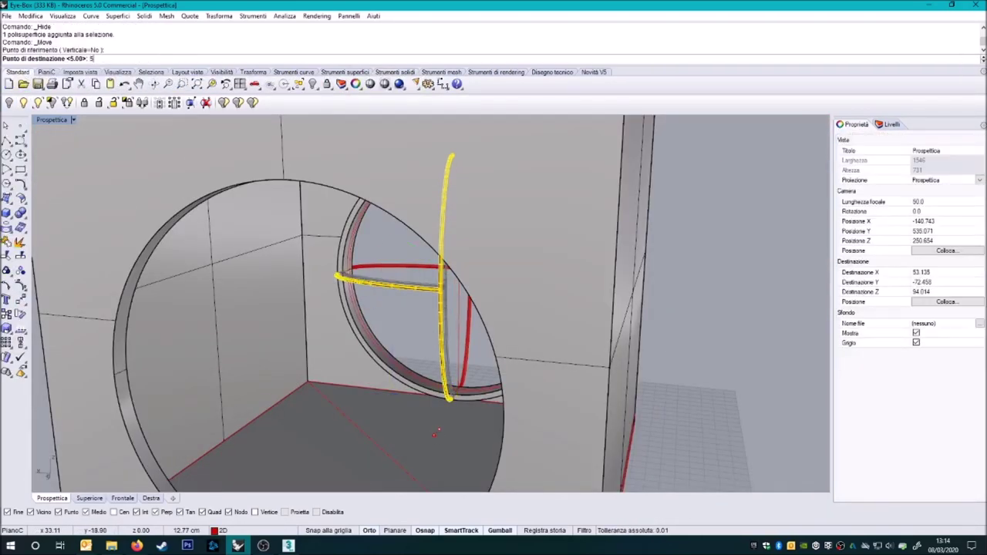
{"action": "key", "text": "Return"}
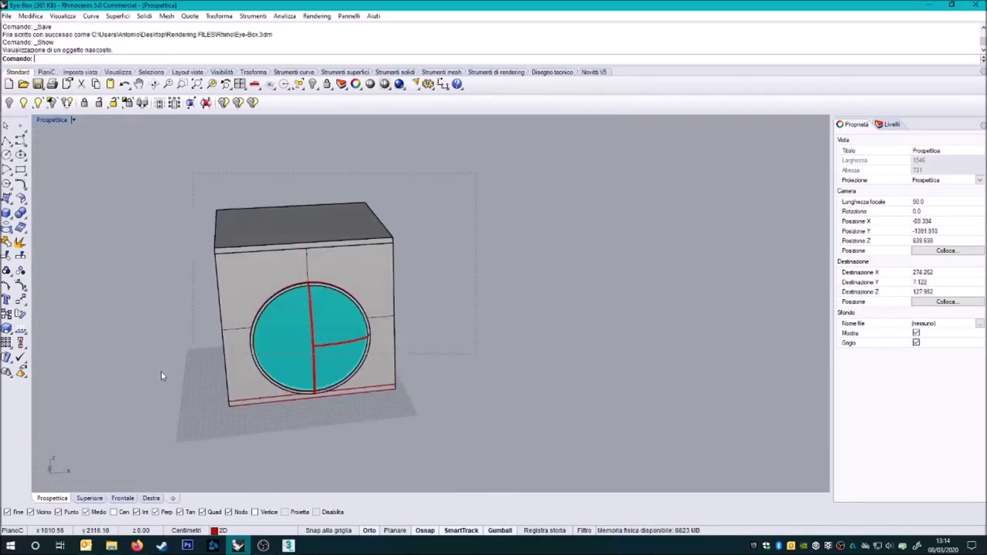
{"action": "key", "text": "ctrl+a"}
{"action": "type", "text": "10"}
{"action": "key", "text": "Return"}
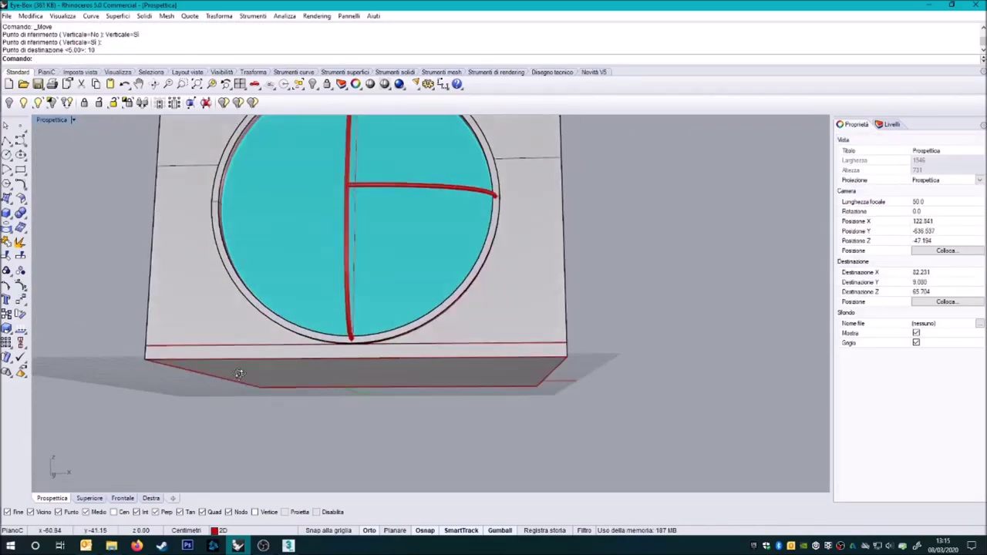
Step: Draw a polyline profile for the foot and mirror the red foot to the other side
{"action": "left_click", "coordinate": [6, 140]}
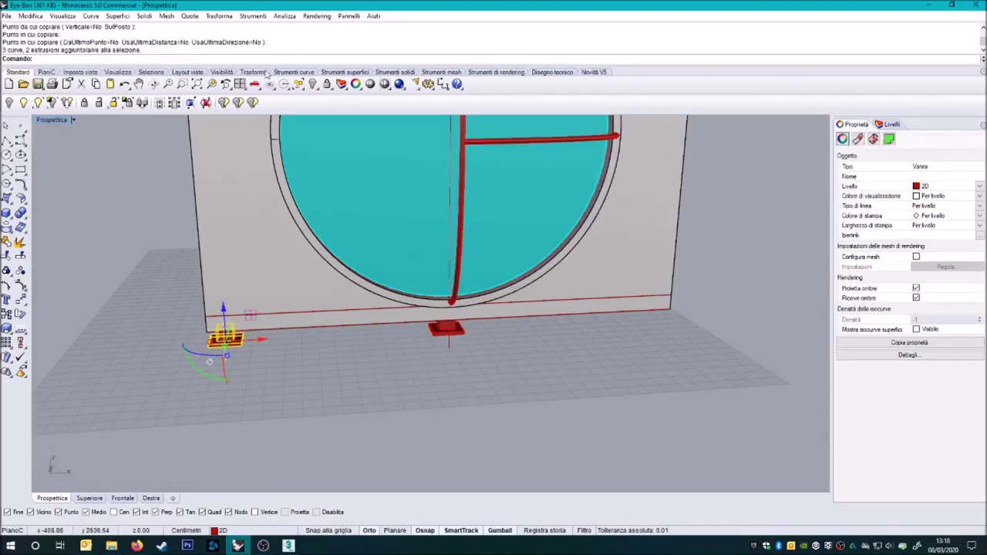
{"action": "left_click", "coordinate": [265, 72]}
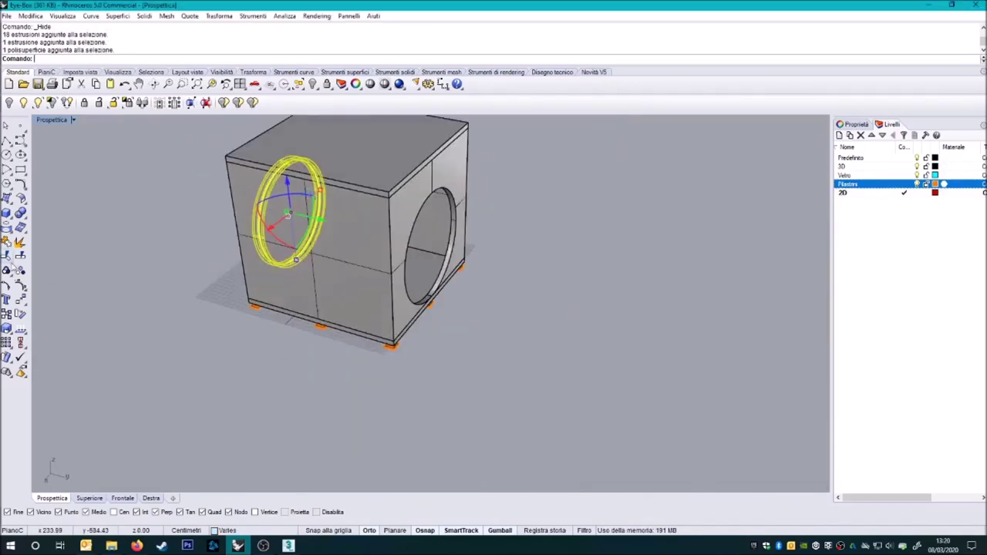
Step: Orbit around the windowed cube to face its front
{"action": "right_click_drag", "start_coordinate": [299, 265], "coordinate": [209, 343]}
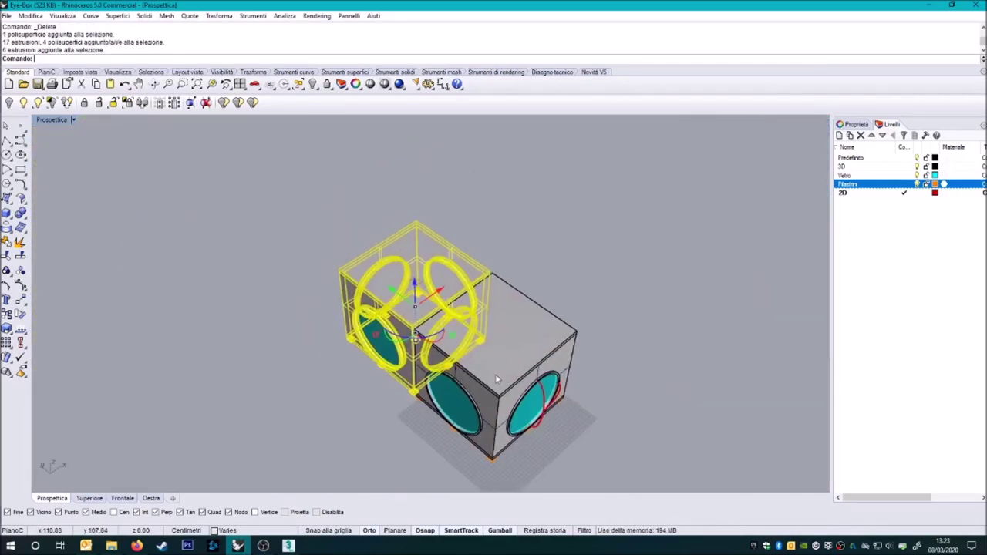
Step: Place the moved cube copies in the row and save Eye-Box
{"action": "left_click", "coordinate": [396, 330]}
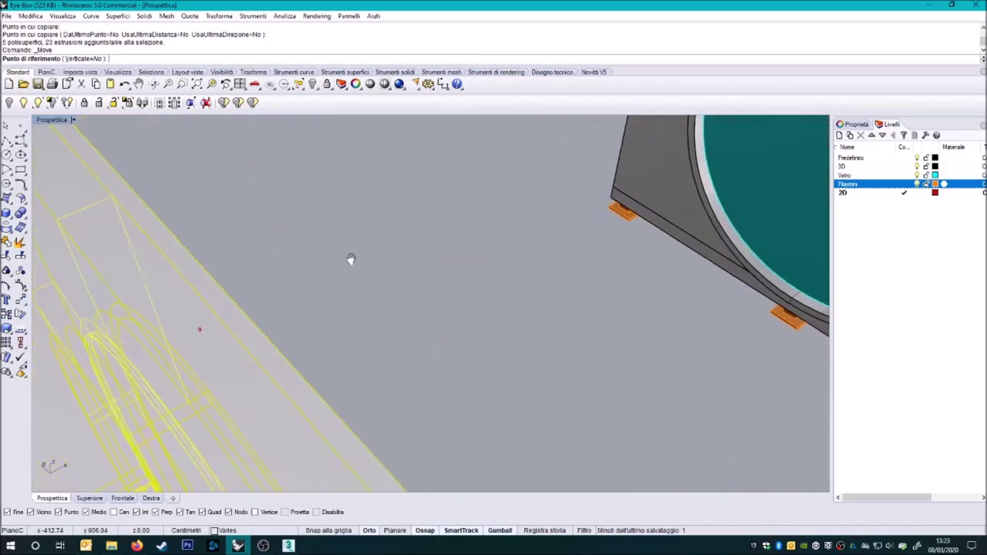
{"action": "left_click", "coordinate": [398, 177]}
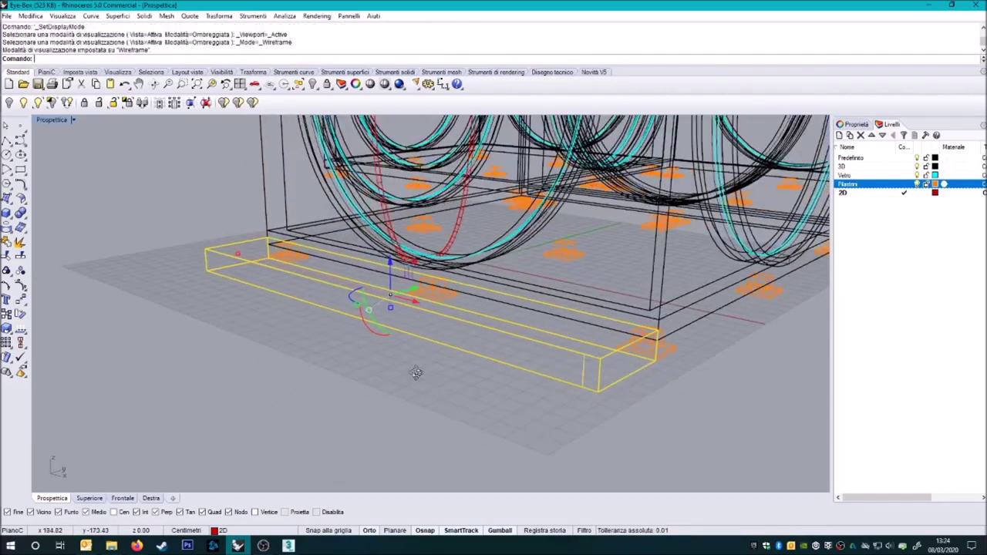
{"action": "mouse_move", "coordinate": [747, 264]}
{"action": "right_mouse_down"}
{"action": "mouse_move", "coordinate": [522, 337]}
{"action": "mouse_move", "coordinate": [700, 367]}
{"action": "right_mouse_up"}
{"action": "key", "text": "ctrl+s"}
{"action": "scroll", "coordinate": [347, 264], "scroll_direction": "up", "scroll_amount": 10}
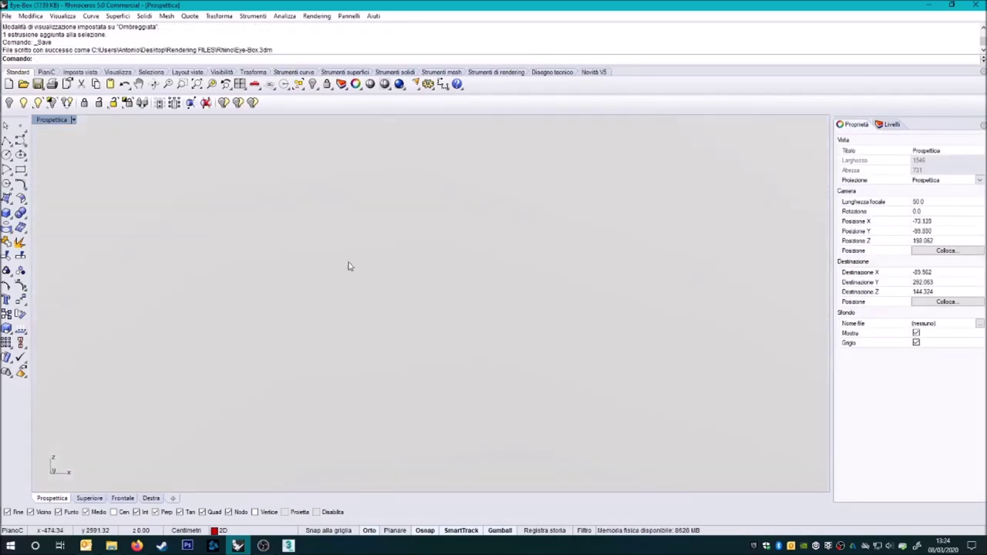
Step: Delete the two unwanted extrusions and check the model in the Front view
{"action": "left_click", "coordinate": [403, 296]}
{"action": "key", "text": "Delete"}
{"action": "left_click", "coordinate": [315, 277]}
{"action": "key", "text": "Delete"}
{"action": "mouse_move", "coordinate": [355, 306]}
{"action": "right_mouse_down"}
{"action": "mouse_move", "coordinate": [347, 365]}
{"action": "mouse_move", "coordinate": [370, 357]}
{"action": "right_mouse_up"}
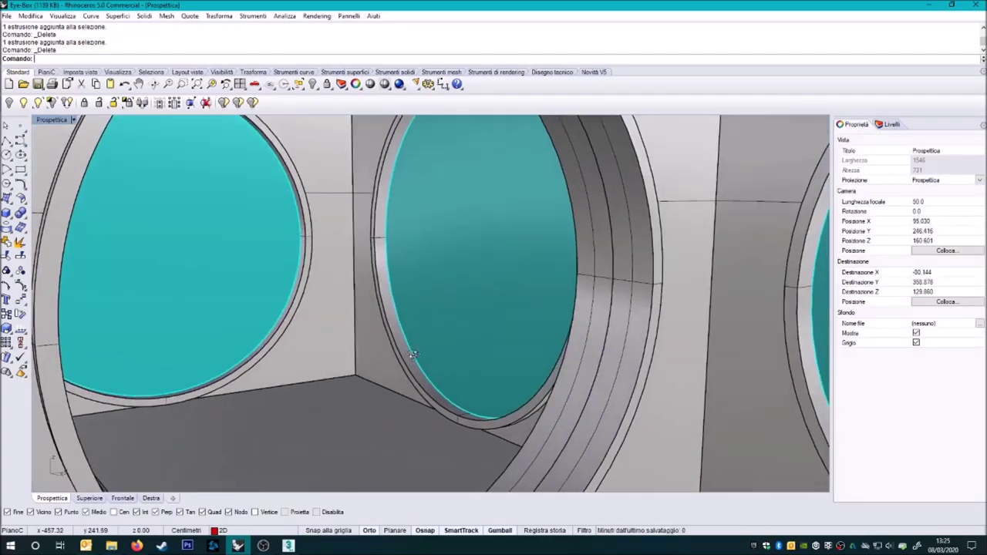
{"action": "scroll", "coordinate": [370, 356], "scroll_direction": "down", "scroll_amount": 8}
{"action": "key", "text": "ctrl+F2"}
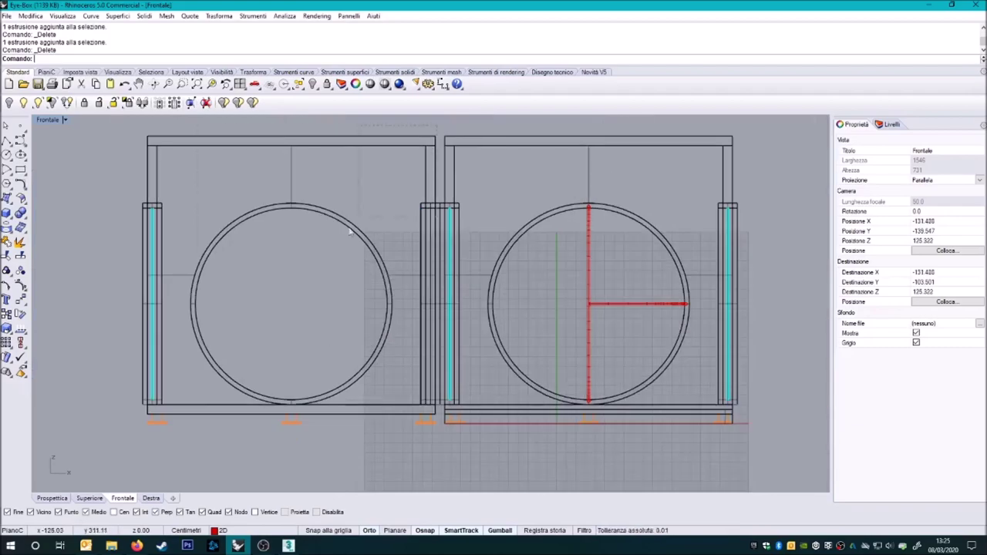
{"action": "left_click", "coordinate": [193, 192]}
{"action": "key", "text": "ctrl+F4"}
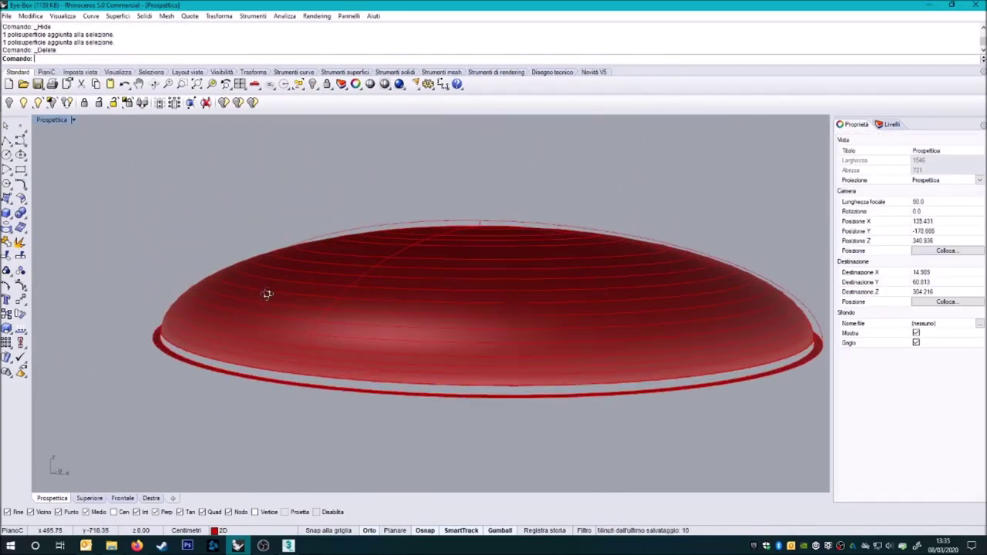
Step: Undo the last deletion and set the end point of the revolve axis
{"action": "key", "text": "ctrl+z"}
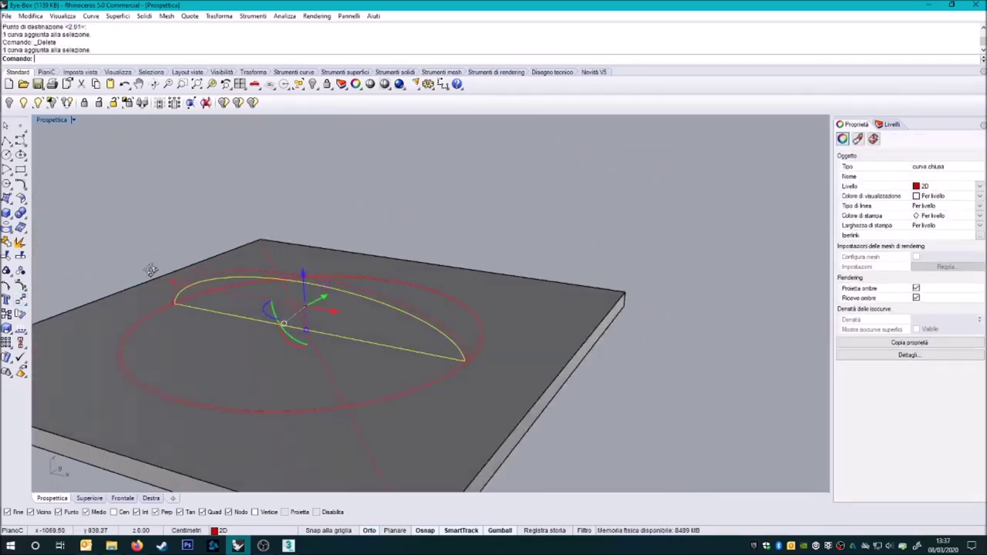
{"action": "left_click", "coordinate": [356, 316]}
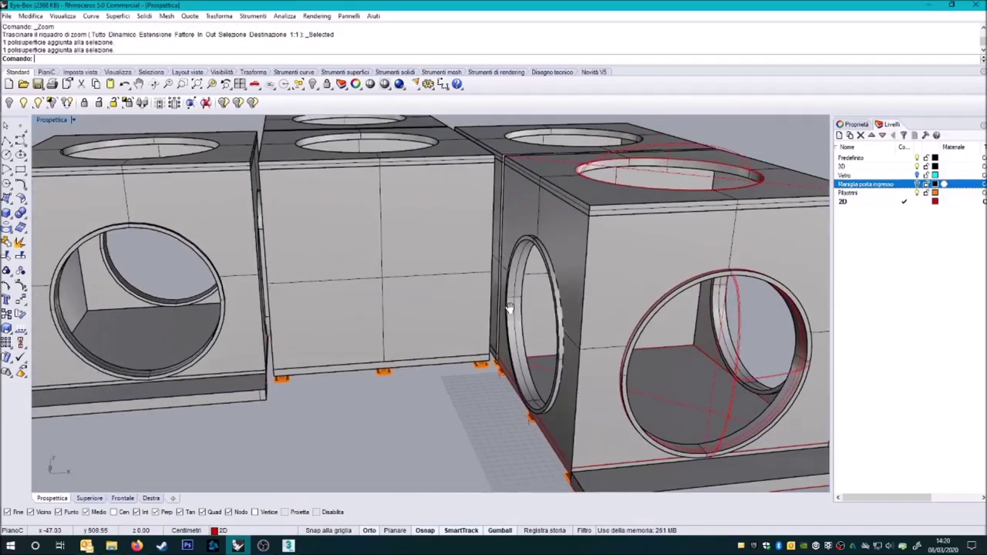
Step: Scroll the viewport to review the windowed cubes with their round skylight openings
{"action": "scroll", "coordinate": [559, 297], "scroll_direction": "down", "scroll_amount": 5}
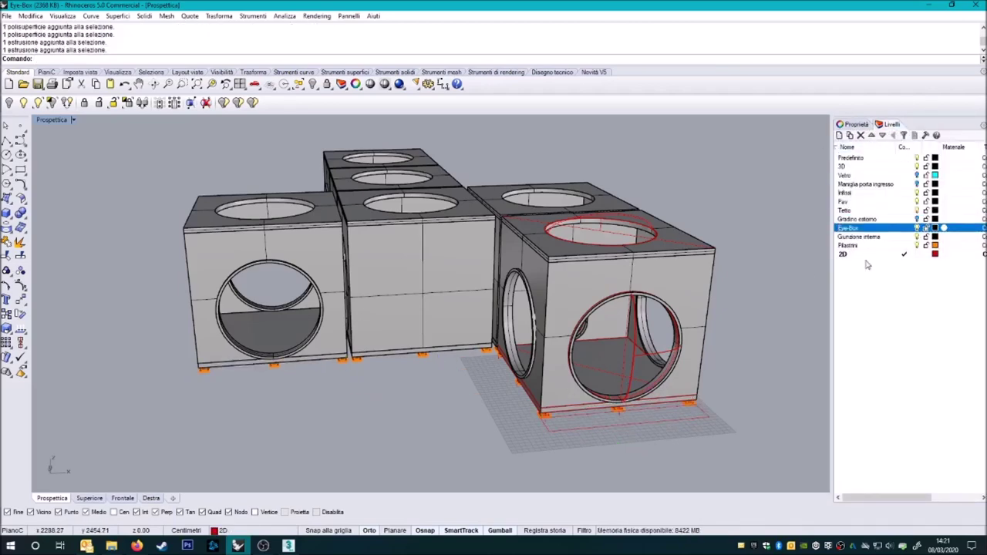
{"action": "right_click_drag", "start_coordinate": [320, 255], "coordinate": [413, 390]}
{"action": "left_click", "coordinate": [939, 263]}
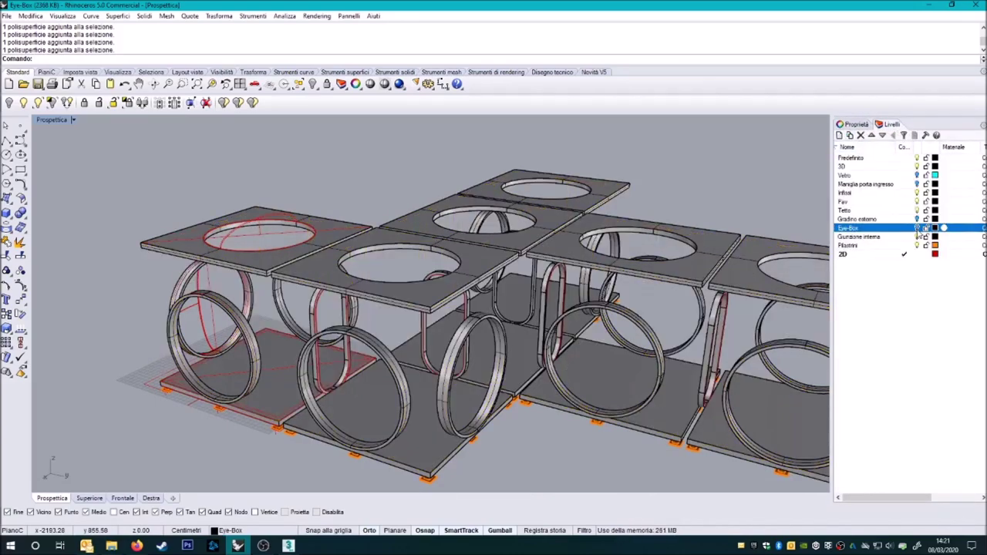
{"action": "right_click_drag", "start_coordinate": [463, 309], "coordinate": [473, 185]}
{"action": "left_click", "coordinate": [473, 185]}
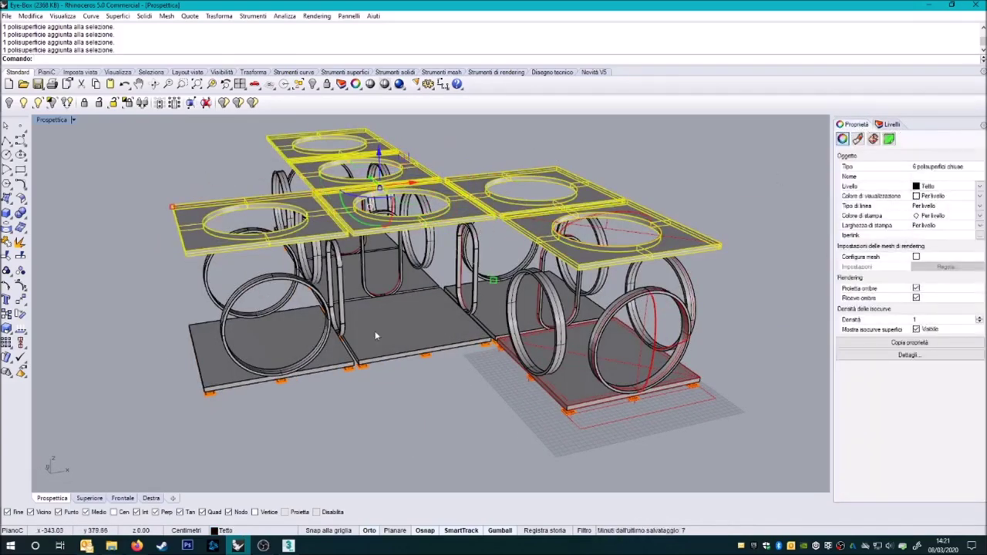
{"action": "left_click", "coordinate": [939, 275]}
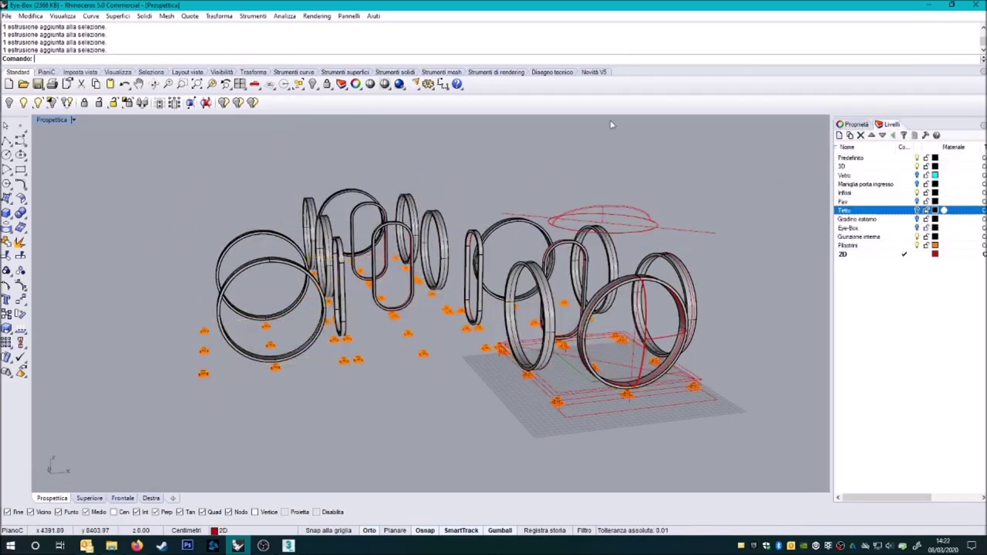
{"action": "right_click_drag", "start_coordinate": [463, 308], "coordinate": [369, 199]}
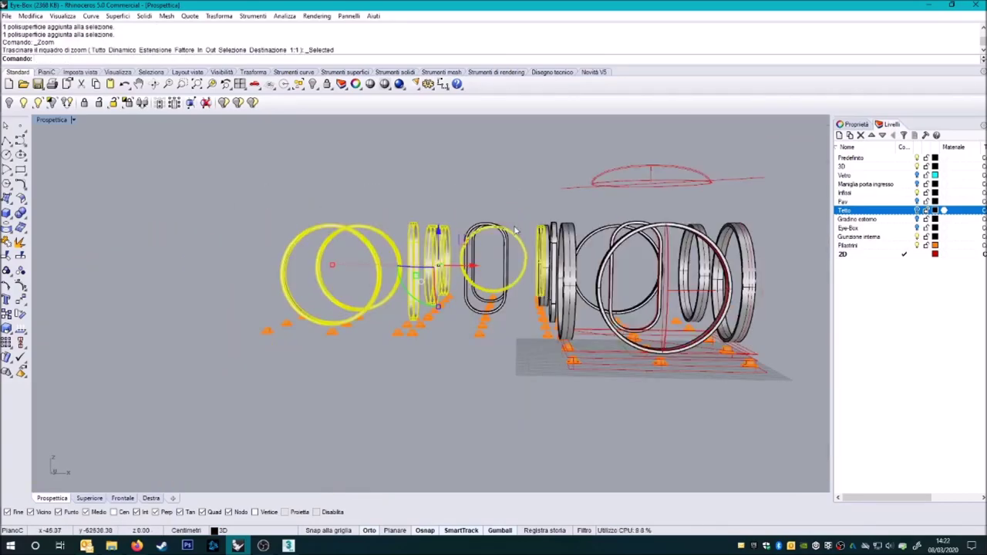
{"action": "mouse_move", "coordinate": [466, 245]}
{"action": "right_mouse_down"}
{"action": "mouse_move", "coordinate": [499, 339]}
{"action": "mouse_move", "coordinate": [431, 324]}
{"action": "right_mouse_up"}
{"action": "scroll", "coordinate": [499, 339], "scroll_direction": "down", "scroll_amount": 3}
{"action": "left_click", "coordinate": [852, 124]}
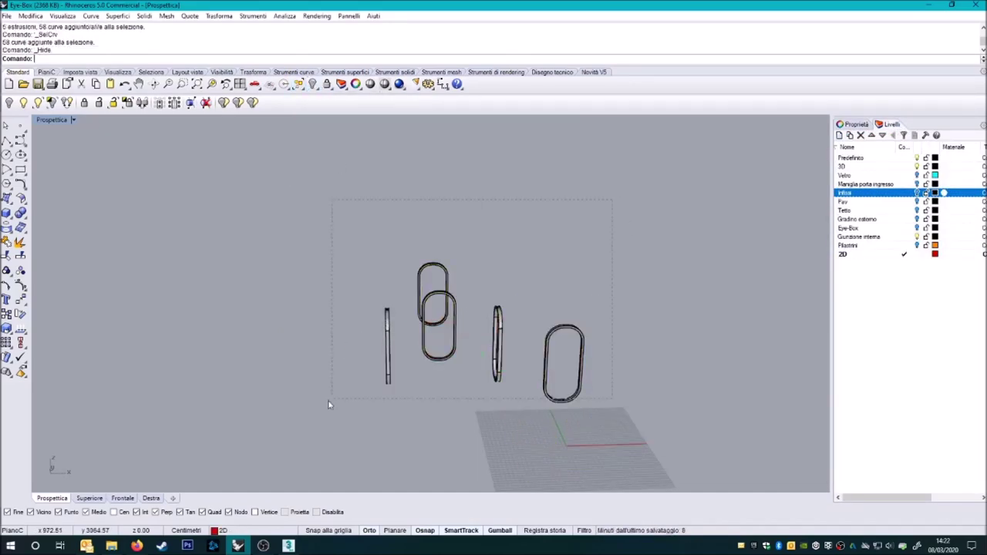
{"action": "key", "text": "ctrl+a"}
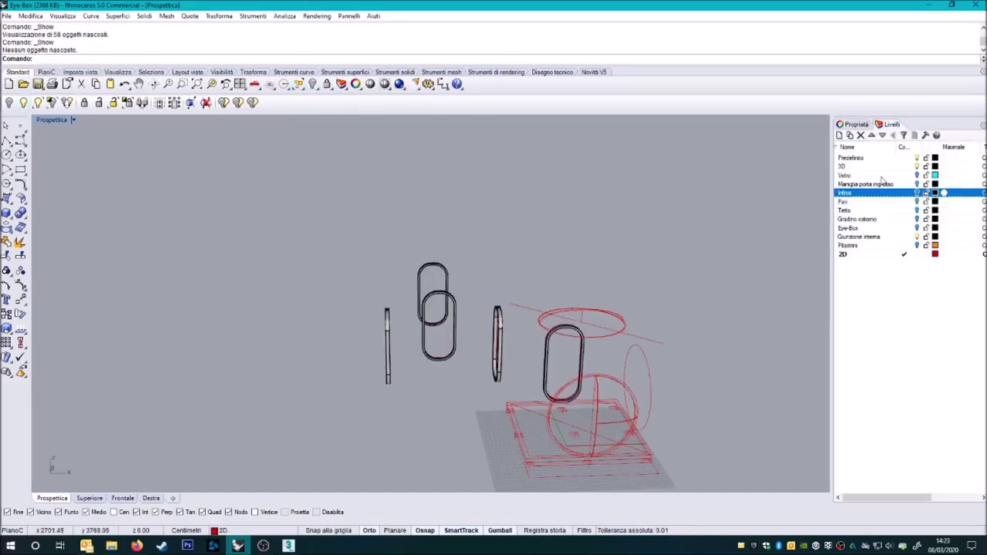
{"action": "left_click", "coordinate": [906, 257]}
{"action": "left_click", "coordinate": [917, 176]}
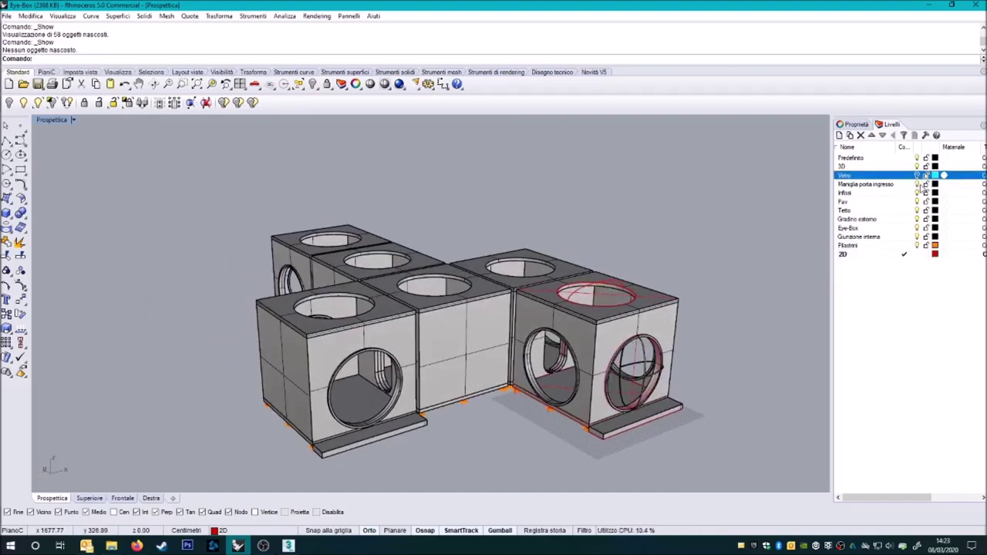
{"action": "left_click", "coordinate": [916, 237]}
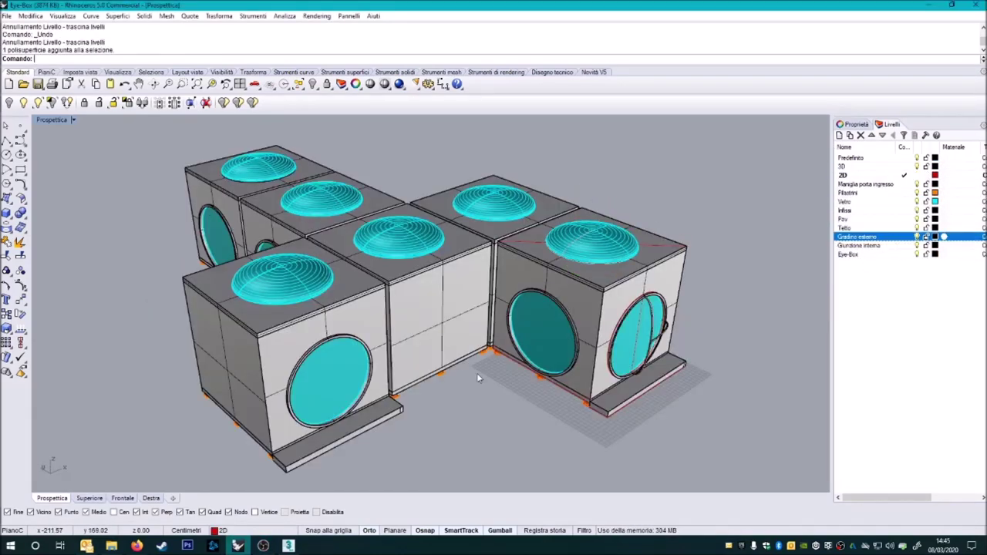
Step: Select every pavilion object and convert it to polygon meshes through the Mesh options dialog
{"action": "scroll", "coordinate": [478, 378], "scroll_direction": "down", "scroll_amount": 5}
{"action": "scroll", "coordinate": [675, 375], "scroll_direction": "up", "scroll_amount": 3}
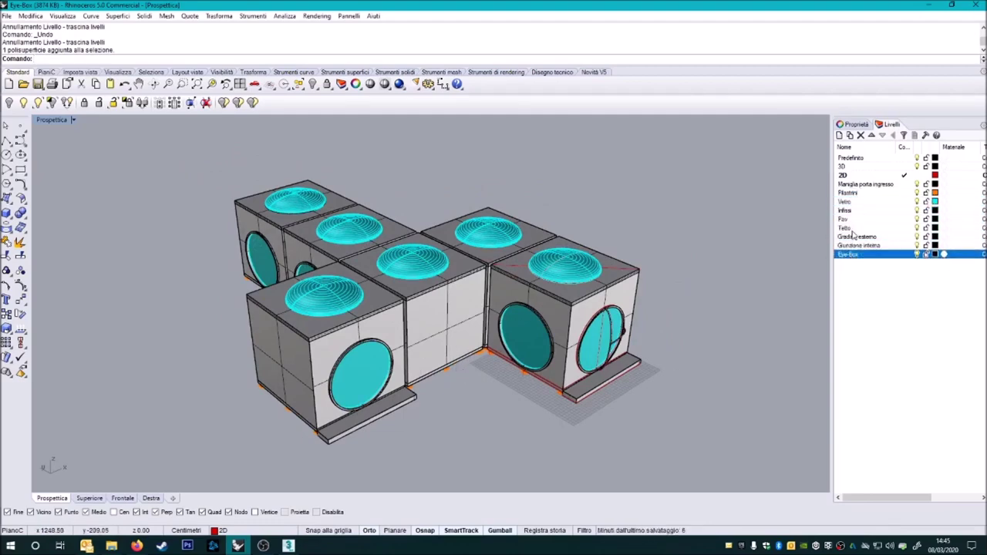
{"action": "right_click_drag", "start_coordinate": [586, 254], "coordinate": [525, 216]}
{"action": "left_click", "coordinate": [6, 17]}
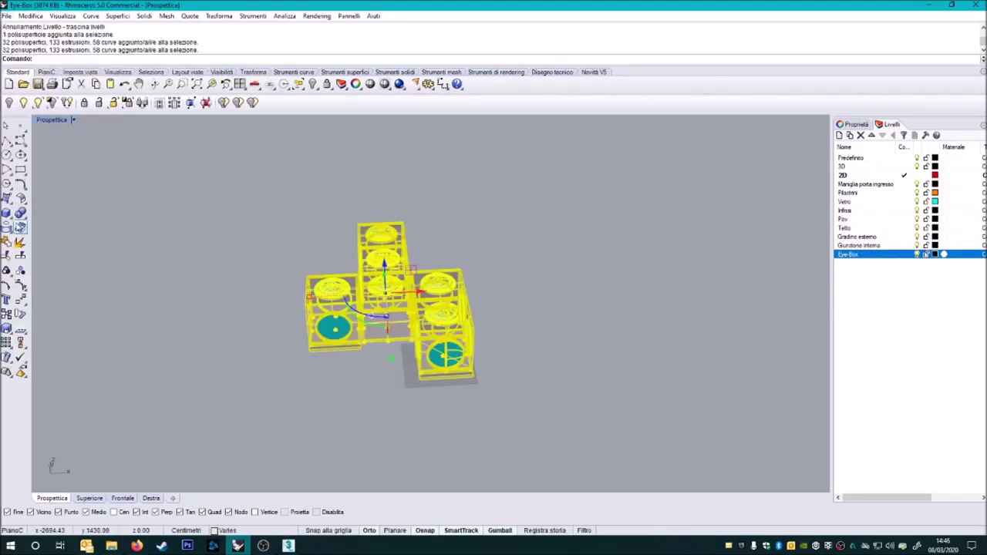
{"action": "left_click_drag", "start_coordinate": [601, 137], "coordinate": [590, 196]}
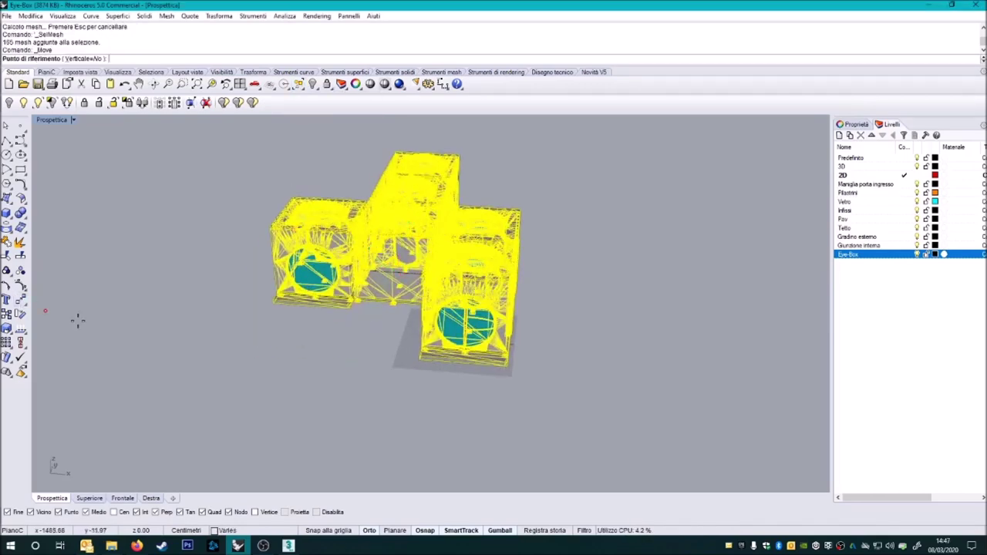
Step: Move the meshed copy 1000 units beside the original pavilion
{"action": "left_click", "coordinate": [440, 389]}
{"action": "type", "text": "1"}
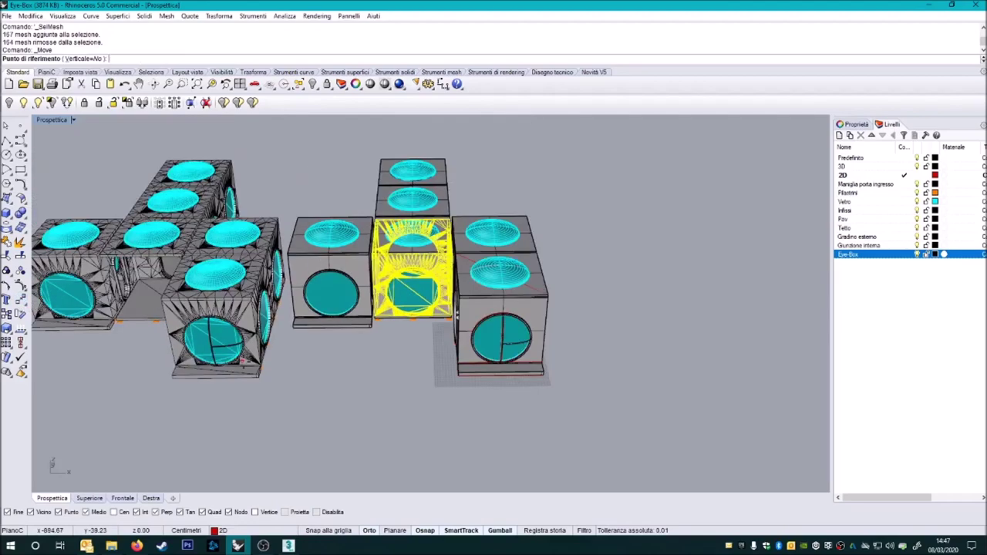
{"action": "left_click", "coordinate": [559, 387]}
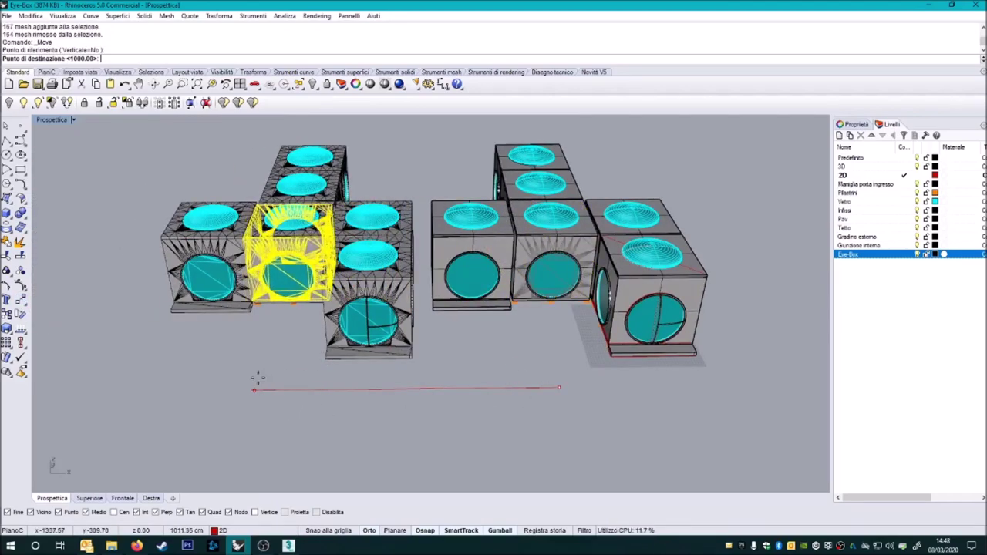
{"action": "type", "text": "1000"}
{"action": "key", "text": "Return"}
{"action": "left_click", "coordinate": [220, 379]}
{"action": "scroll", "coordinate": [299, 401], "scroll_direction": "up", "scroll_amount": 2}
Step: Export the selected meshes as AutoCAD .dwg into the 3DS Eye-Box folder
{"action": "scroll", "coordinate": [299, 405], "scroll_direction": "down", "scroll_amount": 3}
{"action": "right_click_drag", "start_coordinate": [299, 405], "coordinate": [211, 362]}
{"action": "left_click", "coordinate": [308, 309]}
{"action": "left_click", "coordinate": [6, 15]}
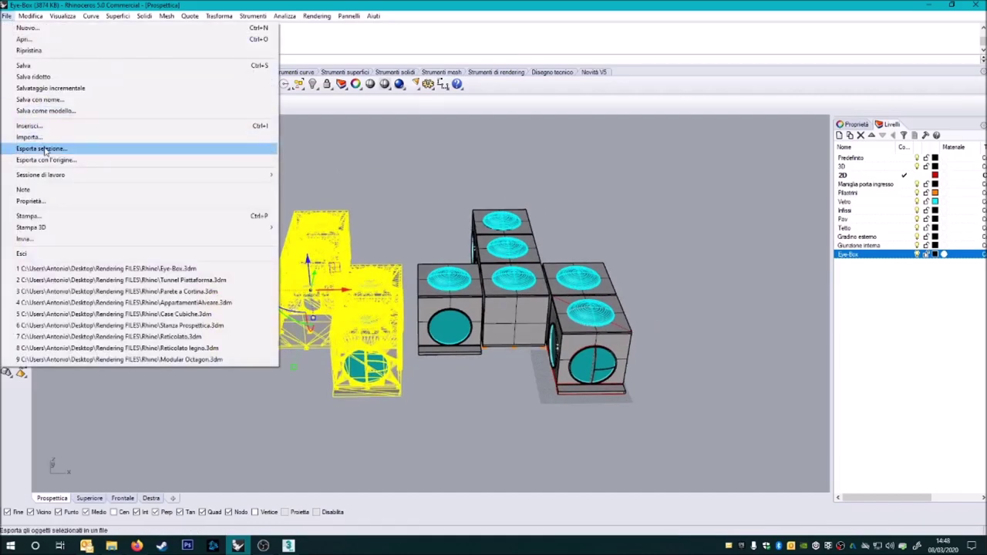
{"action": "left_click", "coordinate": [43, 148]}
{"action": "left_click", "coordinate": [231, 388]}
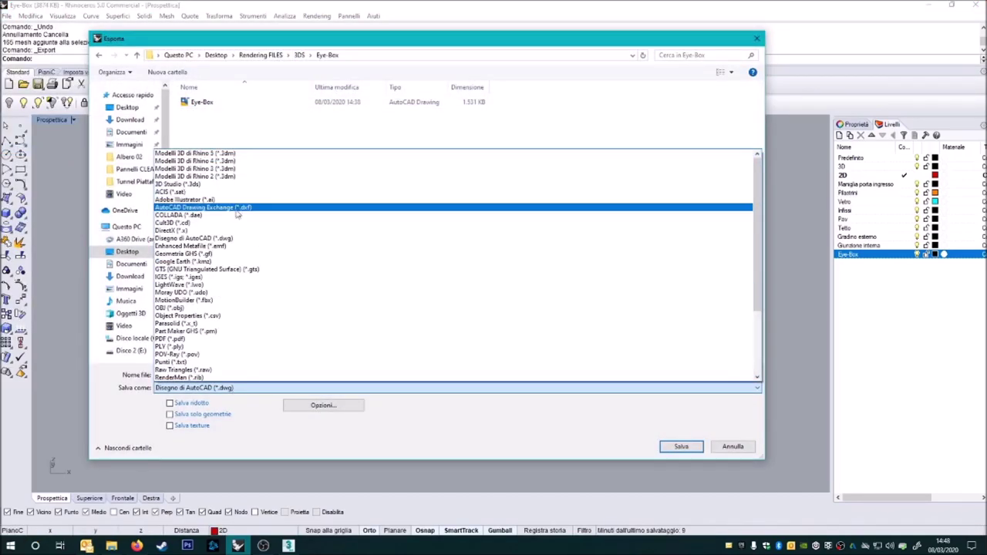
{"action": "left_click", "coordinate": [236, 221]}
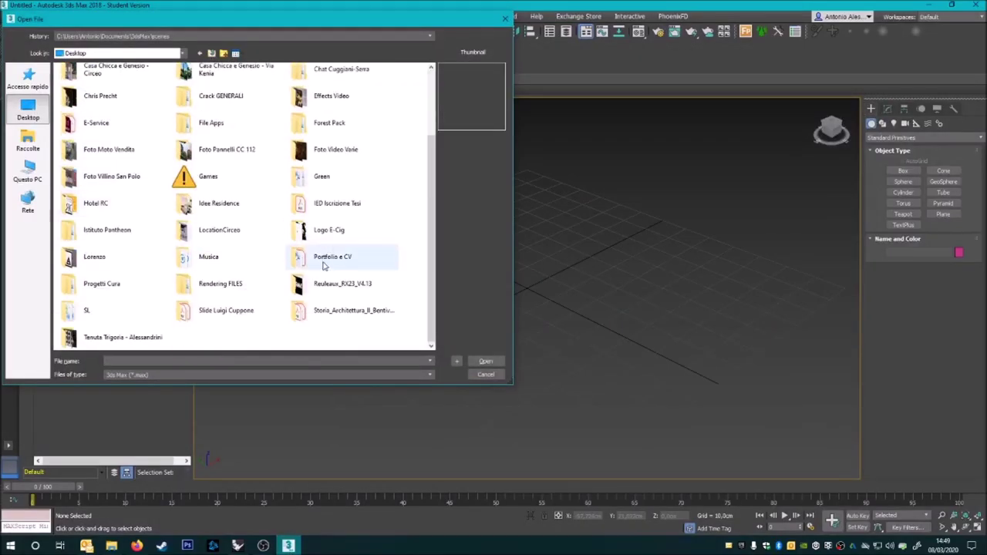
{"action": "double_click", "coordinate": [319, 257]}
{"action": "double_click", "coordinate": [93, 94]}
Step: Import the Eye-Box.dwg drawing into the 3ds Max scene
{"action": "left_click", "coordinate": [139, 374]}
{"action": "left_click", "coordinate": [123, 401]}
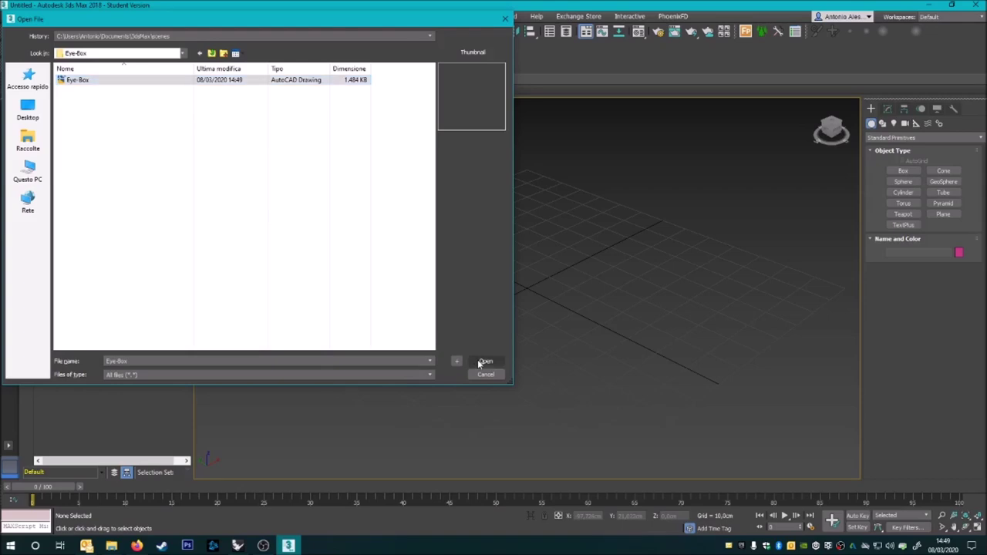
{"action": "left_click", "coordinate": [480, 360]}
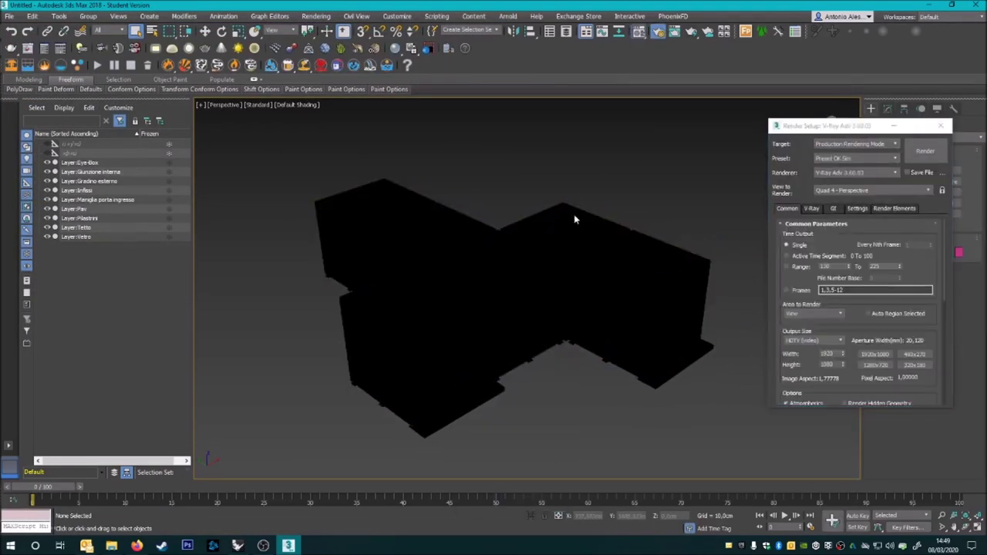
Step: Select all objects and set a Material Editor slot to a VRayMtl named base
{"action": "key", "text": "m"}
{"action": "key", "text": "ctrl+a"}
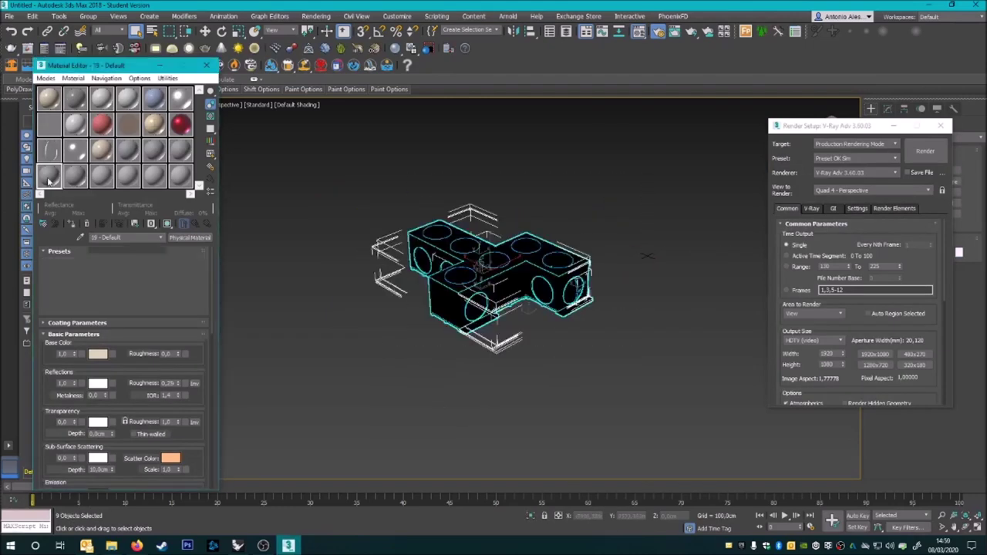
{"action": "left_click", "coordinate": [48, 177]}
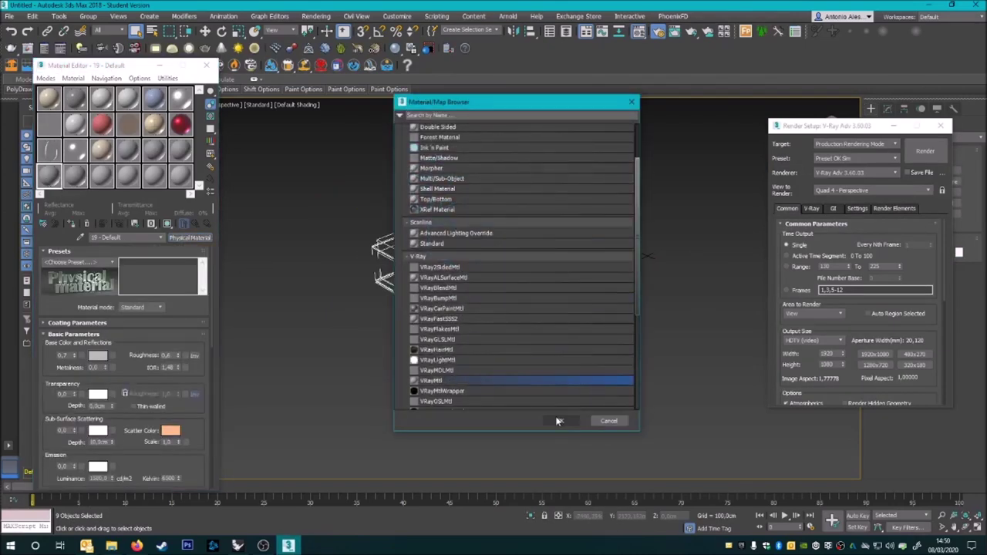
{"action": "left_click", "coordinate": [559, 421]}
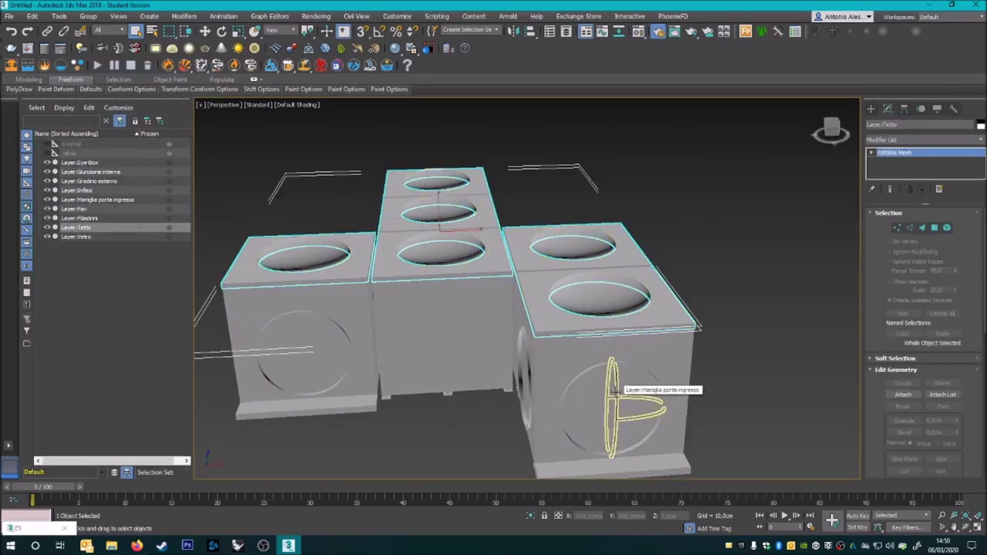
Step: Detach the top-right roof slab from Tetto as Copertura ingresso
{"action": "left_click", "coordinate": [946, 228]}
{"action": "scroll", "coordinate": [925, 347], "scroll_direction": "down", "scroll_amount": 2}
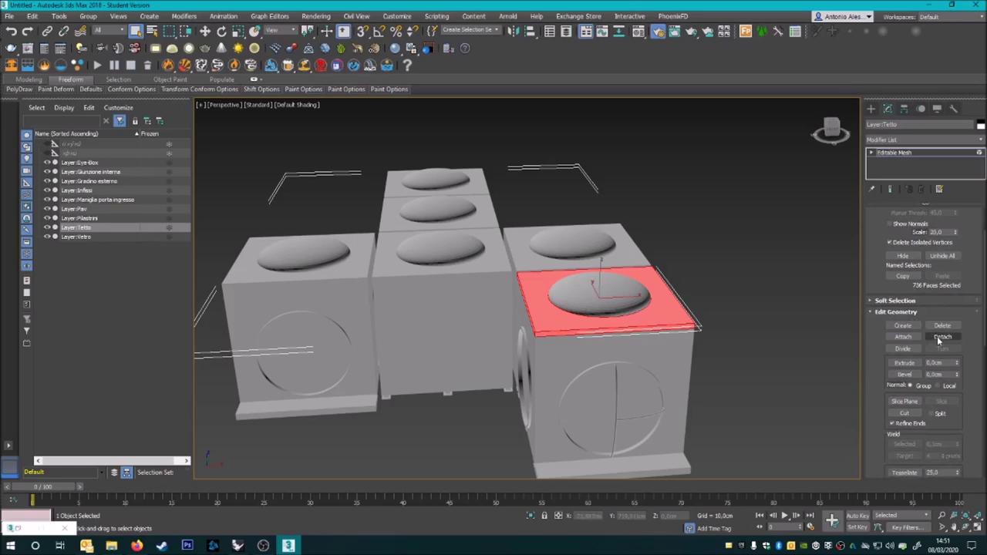
{"action": "left_click", "coordinate": [942, 337]}
{"action": "type", "text": "a ingresso"}
{"action": "key", "text": "Return"}
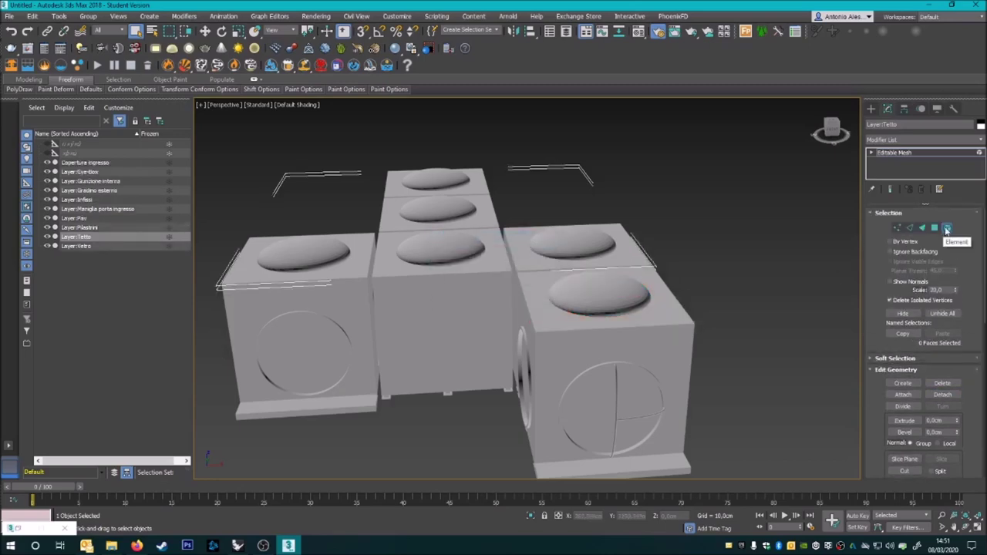
Step: Inspect the Tetto roof and detached entrance roof from a higher angle, then deselect
{"action": "left_click", "coordinate": [92, 237]}
{"action": "left_click", "coordinate": [640, 284]}
{"action": "mouse_move", "coordinate": [640, 284]}
{"action": "middle_mouse_down", "text": "alt"}
{"action": "mouse_move", "coordinate": [447, 324]}
{"action": "mouse_move", "coordinate": [456, 302]}
{"action": "mouse_move", "coordinate": [537, 391]}
{"action": "mouse_move", "coordinate": [509, 398]}
{"action": "middle_mouse_up", "text": "alt"}
{"action": "left_click", "coordinate": [537, 392]}
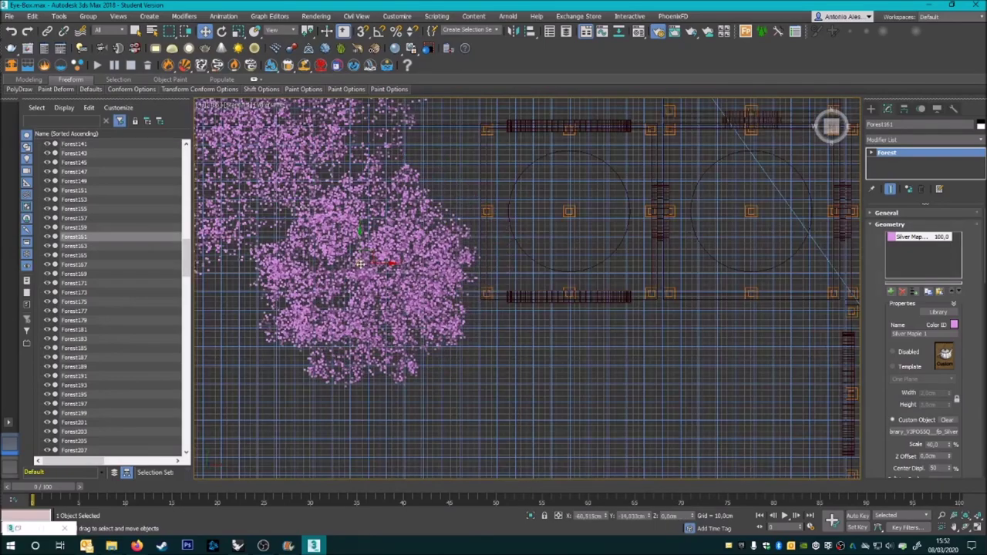
Step: Clone four Forest tree clusters and pan the Top view to show house and trees
{"action": "scroll", "coordinate": [460, 265], "scroll_direction": "up", "scroll_amount": 5}
{"action": "middle_click_drag", "start_coordinate": [459, 265], "coordinate": [459, 308]}
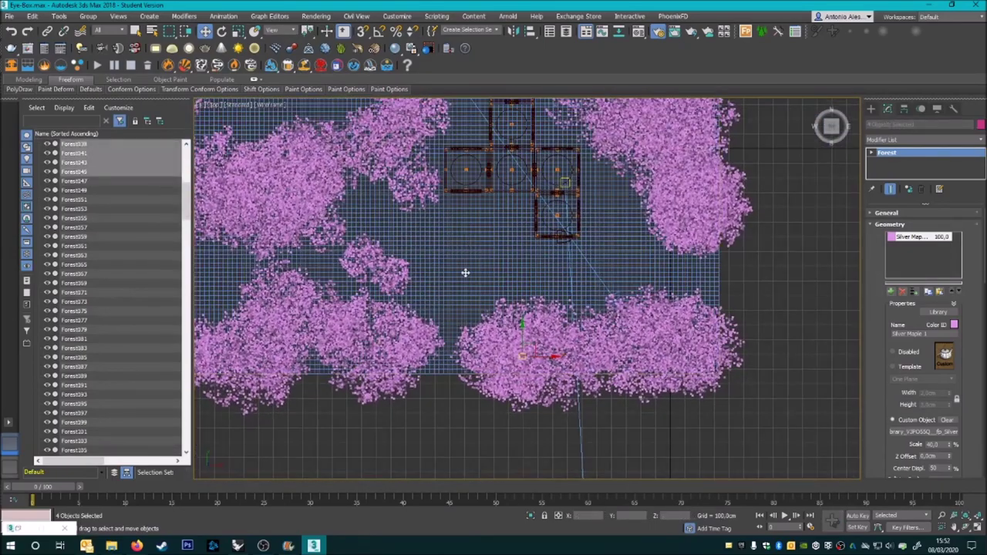
{"action": "key", "text": "ctrl+v"}
{"action": "key", "text": "Return"}
{"action": "mouse_move", "coordinate": [545, 426]}
{"action": "middle_mouse_down"}
{"action": "mouse_move", "coordinate": [533, 446]}
{"action": "mouse_move", "coordinate": [380, 401]}
{"action": "middle_mouse_up"}
{"action": "mouse_move", "coordinate": [636, 365]}
{"action": "middle_mouse_down"}
{"action": "mouse_move", "coordinate": [686, 309]}
{"action": "mouse_move", "coordinate": [617, 249]}
{"action": "middle_mouse_up"}
{"action": "scroll", "coordinate": [686, 308], "scroll_direction": "down", "scroll_amount": 3}
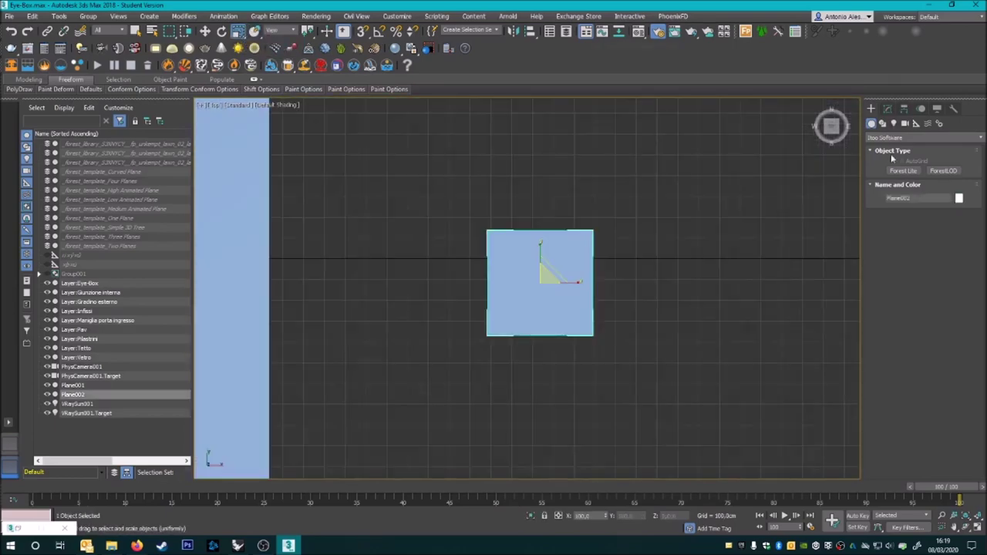
Step: Dismiss the units mismatch warning and frame the Forest grass tile in the view
{"action": "left_click", "coordinate": [490, 320]}
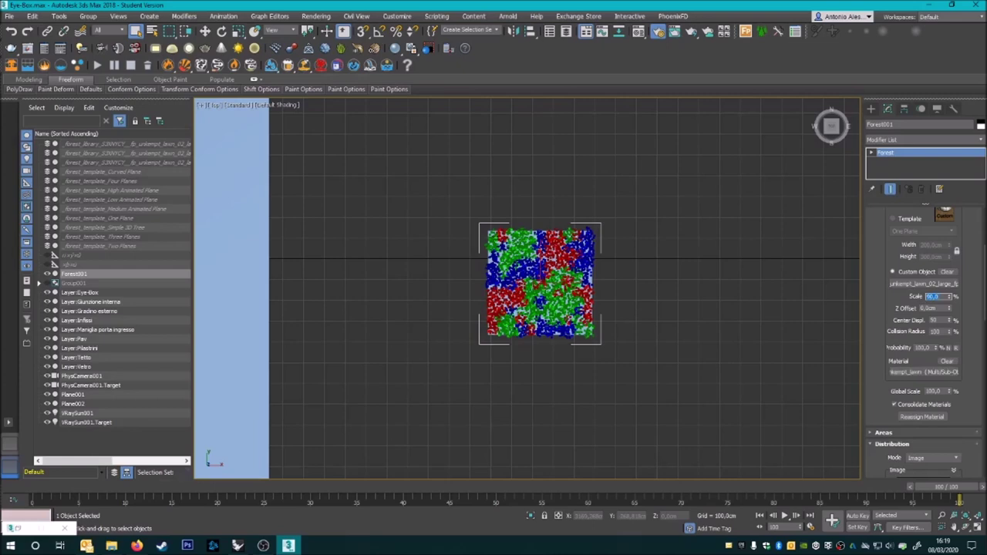
{"action": "scroll", "coordinate": [881, 315], "scroll_direction": "down", "scroll_amount": 3}
{"action": "scroll", "coordinate": [880, 356], "scroll_direction": "down", "scroll_amount": 3}
{"action": "scroll", "coordinate": [879, 343], "scroll_direction": "down", "scroll_amount": 3}
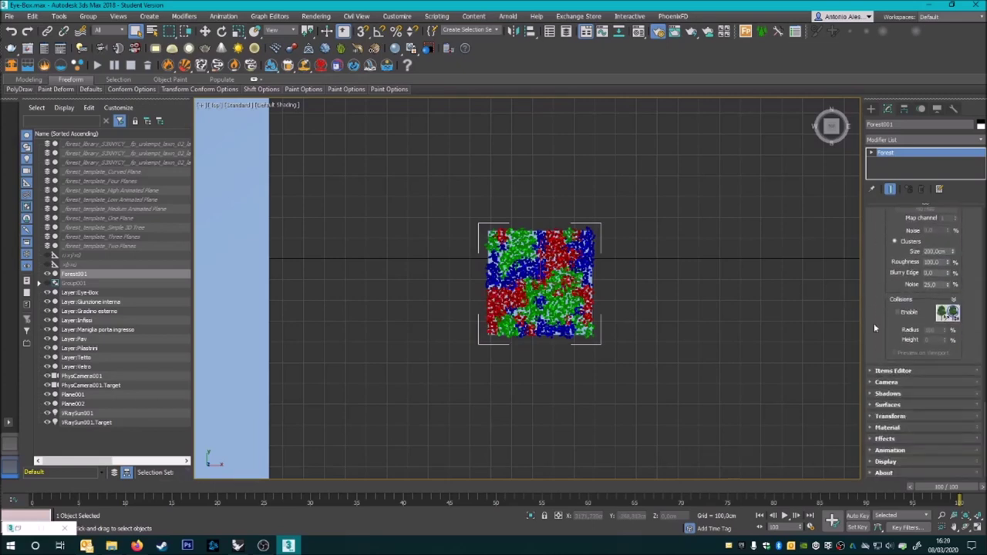
{"action": "scroll", "coordinate": [877, 330], "scroll_direction": "down", "scroll_amount": 3}
{"action": "scroll", "coordinate": [877, 330], "scroll_direction": "down", "scroll_amount": 3}
{"action": "scroll", "coordinate": [877, 331], "scroll_direction": "down", "scroll_amount": 3}
{"action": "scroll", "coordinate": [879, 333], "scroll_direction": "down", "scroll_amount": 3}
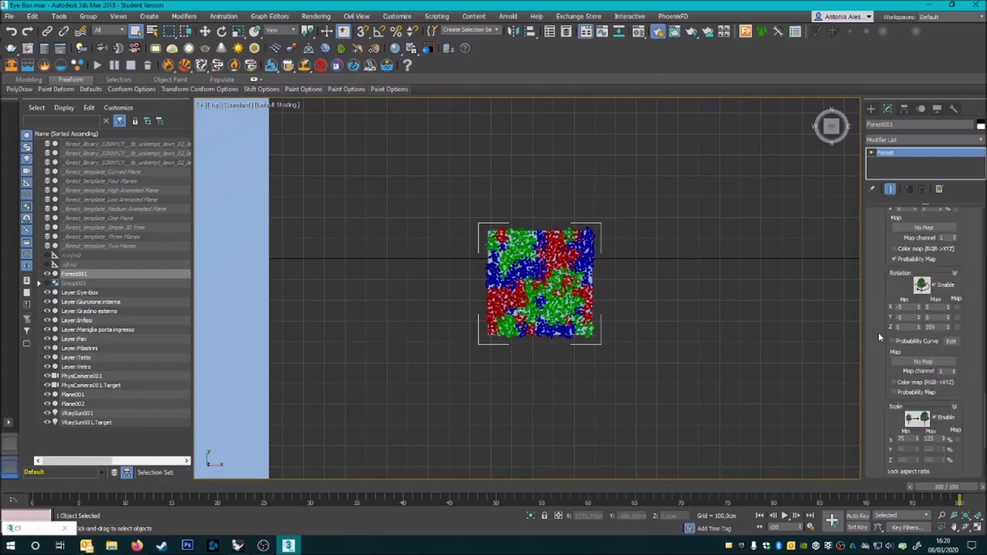
{"action": "scroll", "coordinate": [902, 335], "scroll_direction": "down", "scroll_amount": 2}
{"action": "scroll", "coordinate": [619, 277], "scroll_direction": "down", "scroll_amount": 5}
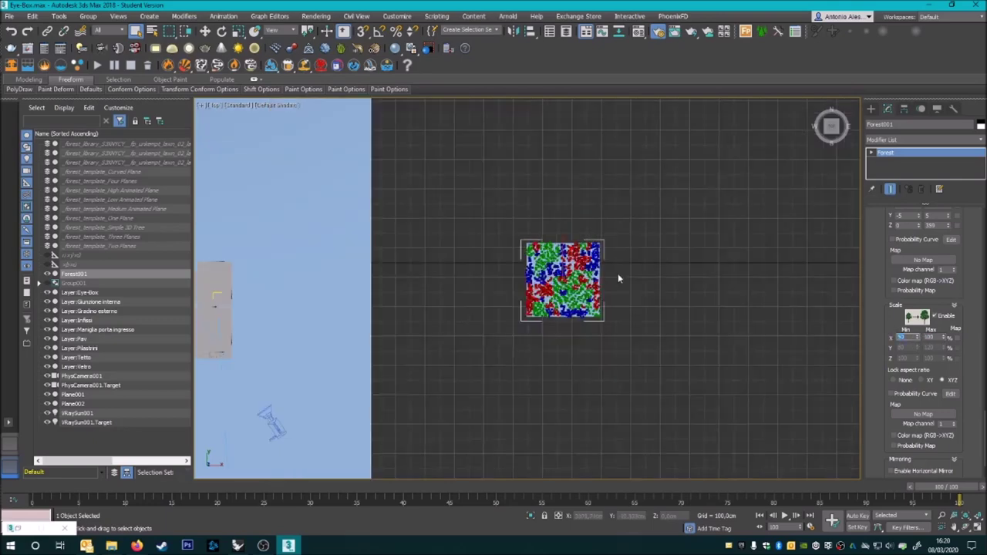
{"action": "scroll", "coordinate": [865, 365], "scroll_direction": "up", "scroll_amount": 3}
{"action": "scroll", "coordinate": [865, 365], "scroll_direction": "up", "scroll_amount": 3}
{"action": "key", "text": "z"}
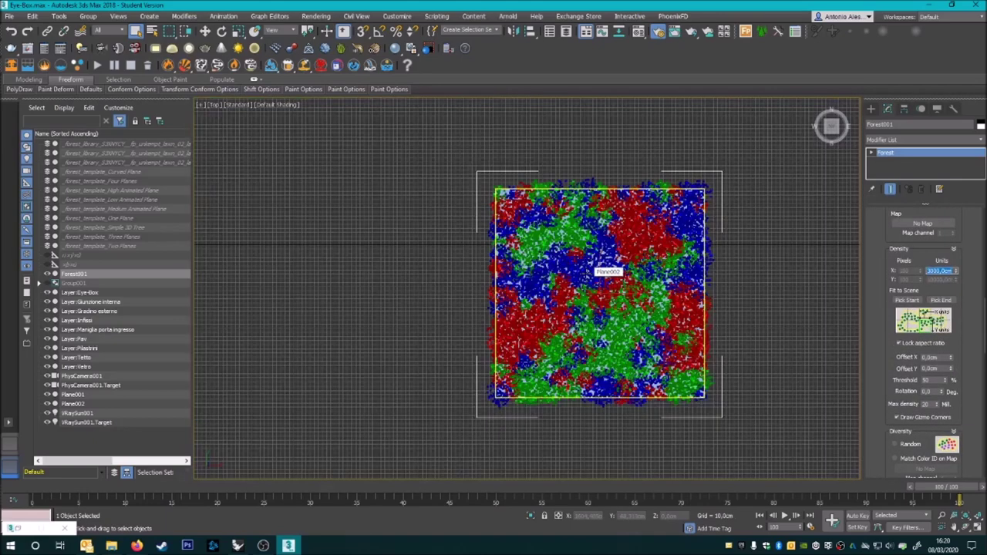
{"action": "scroll", "coordinate": [585, 313], "scroll_direction": "down", "scroll_amount": 5}
{"action": "scroll", "coordinate": [584, 313], "scroll_direction": "down", "scroll_amount": 2}
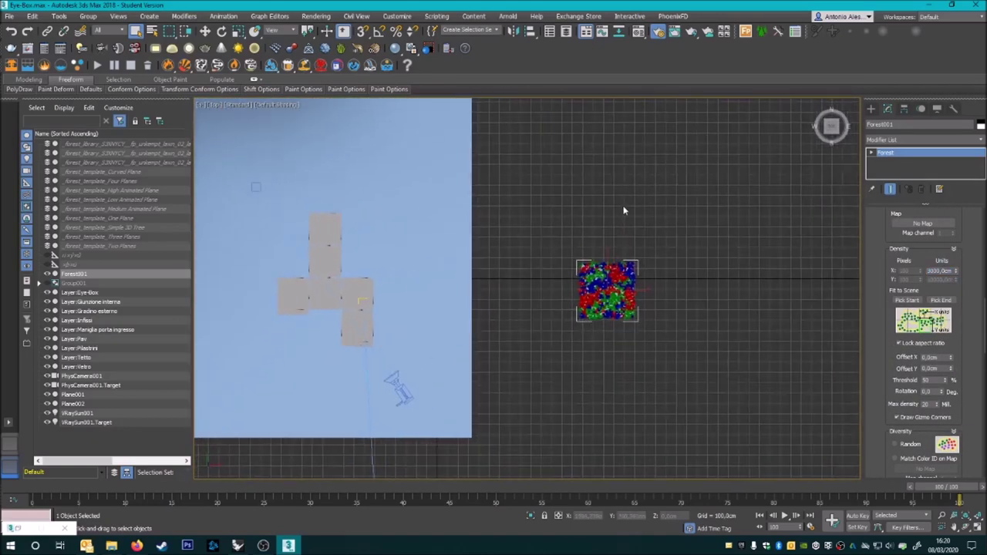
Step: Hide the Eye-Box building layers in the Scene Explorer and select Forest001
{"action": "left_click", "coordinate": [58, 16]}
{"action": "left_click", "coordinate": [60, 35]}
{"action": "left_click_drag", "start_coordinate": [352, 429], "coordinate": [450, 205]}
{"action": "left_click", "coordinate": [101, 423], "text": "ctrl"}
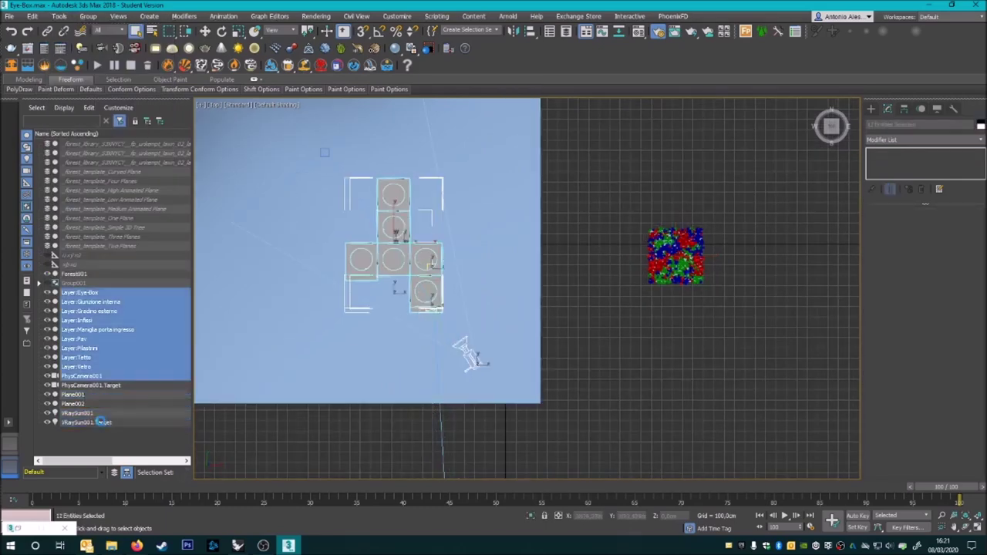
{"action": "left_click", "coordinate": [46, 293]}
{"action": "left_click", "coordinate": [74, 274]}
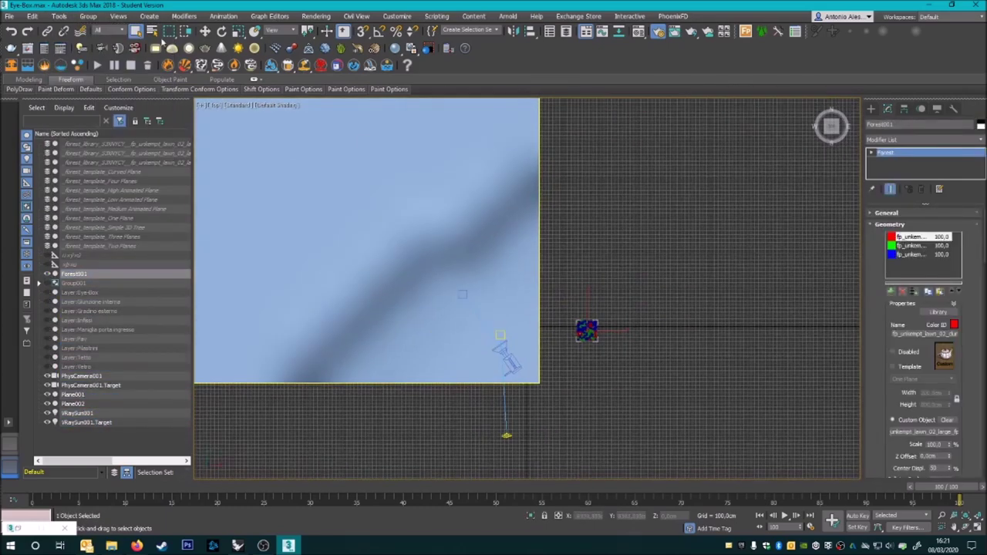
{"action": "left_click_drag", "start_coordinate": [258, 216], "coordinate": [79, 273]}
Step: Paint Forest001 grass copies across the lower half of Plane001 with Object Paint
{"action": "left_click", "coordinate": [55, 327]}
{"action": "left_click", "coordinate": [97, 197]}
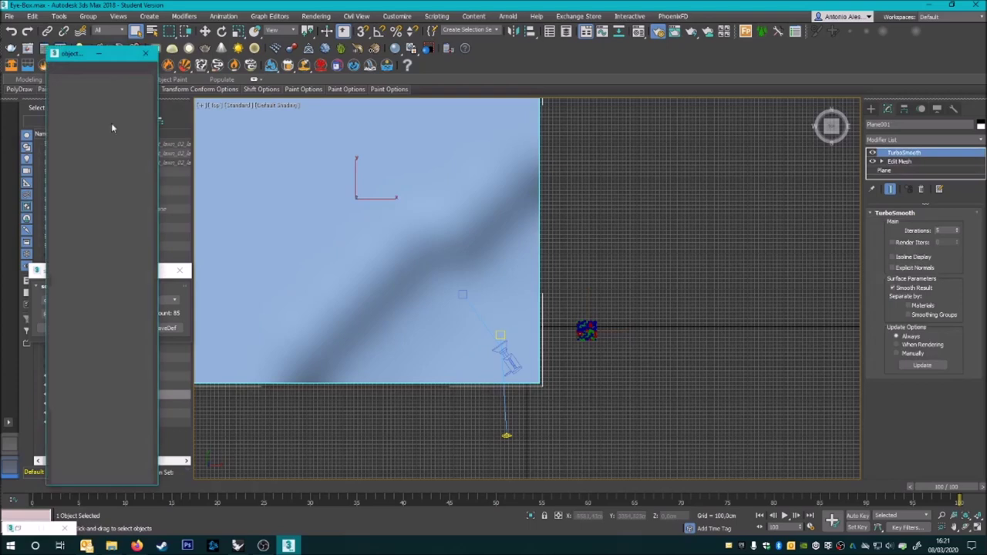
{"action": "left_click_drag", "start_coordinate": [528, 374], "coordinate": [394, 377]}
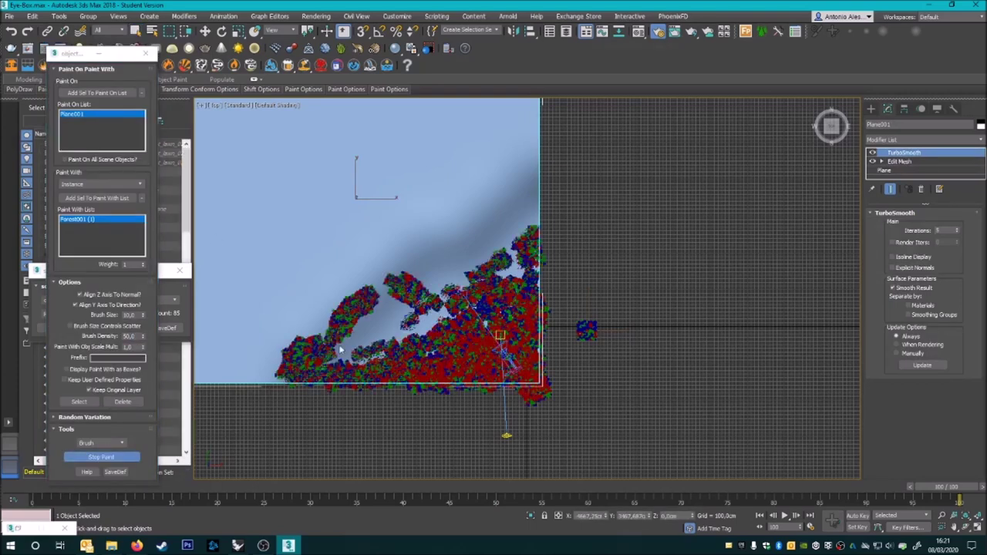
{"action": "left_click_drag", "start_coordinate": [420, 287], "coordinate": [391, 284]}
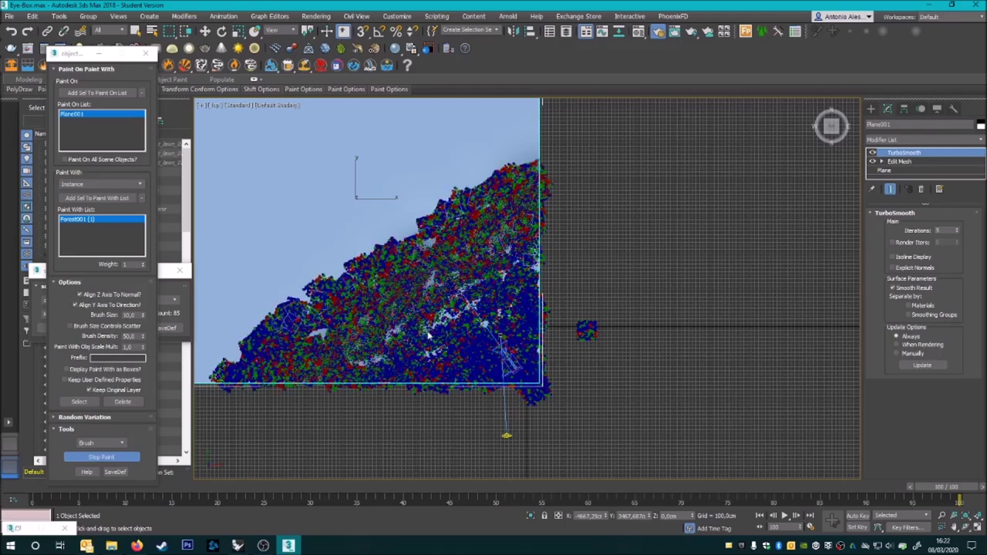
{"action": "right_click", "coordinate": [432, 309]}
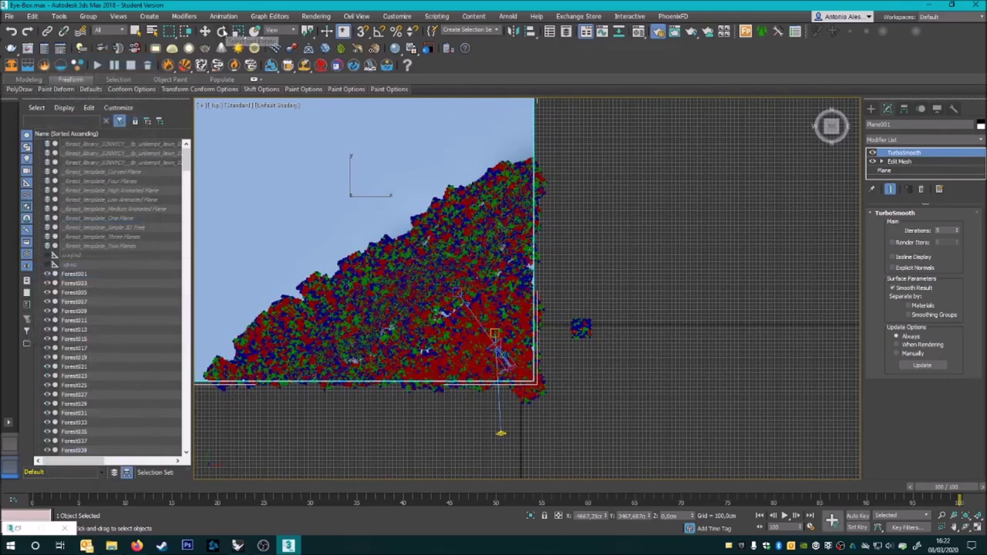
Step: Set the reflection colour and assign the black VRayMtl to the pavilion box
{"action": "left_click", "coordinate": [540, 296]}
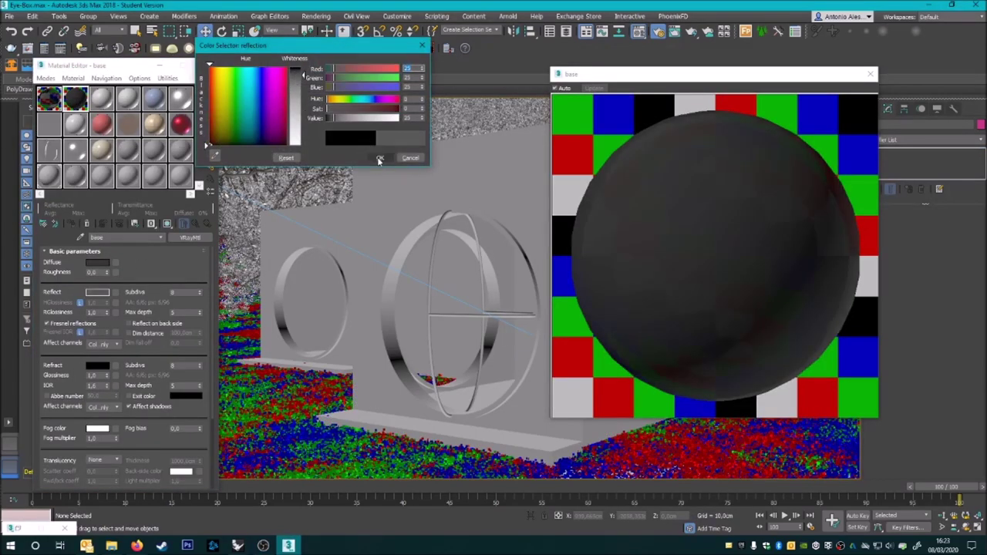
{"action": "left_click", "coordinate": [380, 159]}
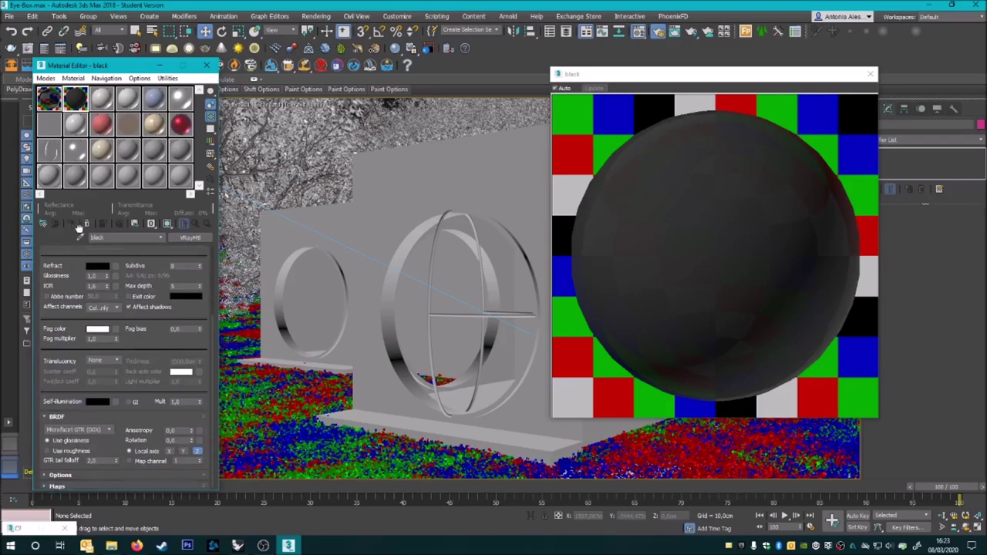
{"action": "left_click", "coordinate": [526, 199]}
{"action": "left_click", "coordinate": [870, 73]}
{"action": "double_click", "coordinate": [101, 97]}
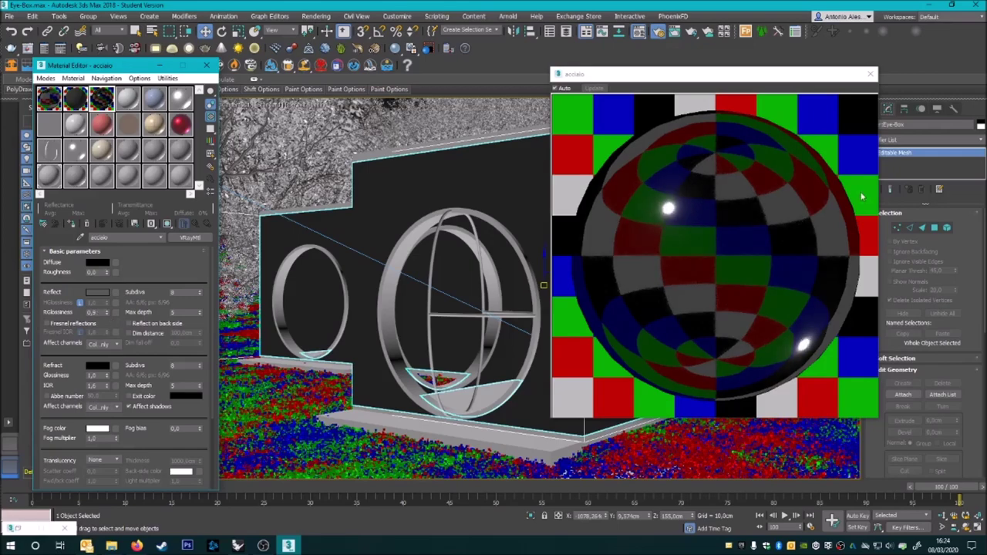
{"action": "left_click", "coordinate": [870, 73]}
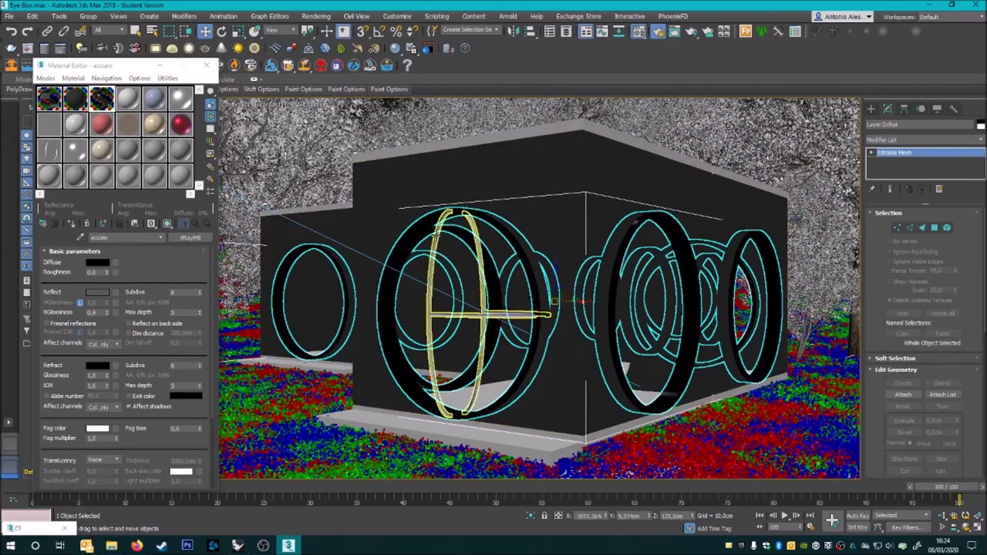
Step: Select a window ring and the concrete base slabs for their materials
{"action": "left_click", "coordinate": [439, 270]}
{"action": "left_click", "coordinate": [386, 423]}
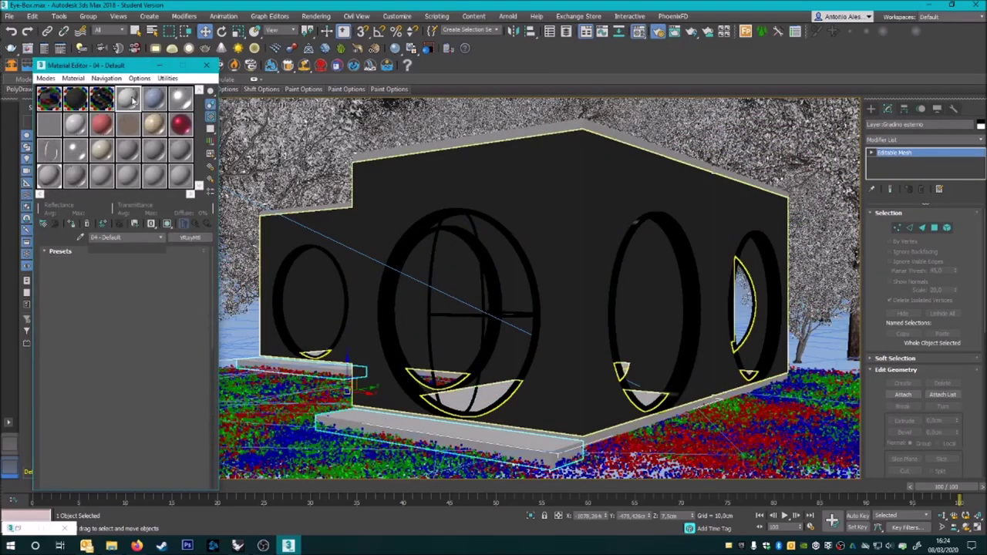
{"action": "scroll", "coordinate": [80, 237], "scroll_direction": "down", "scroll_amount": 5}
Step: Load the concrete-21_d100 bitmap into the cement material's Diffuse map
{"action": "left_click", "coordinate": [155, 285]}
{"action": "double_click", "coordinate": [469, 218]}
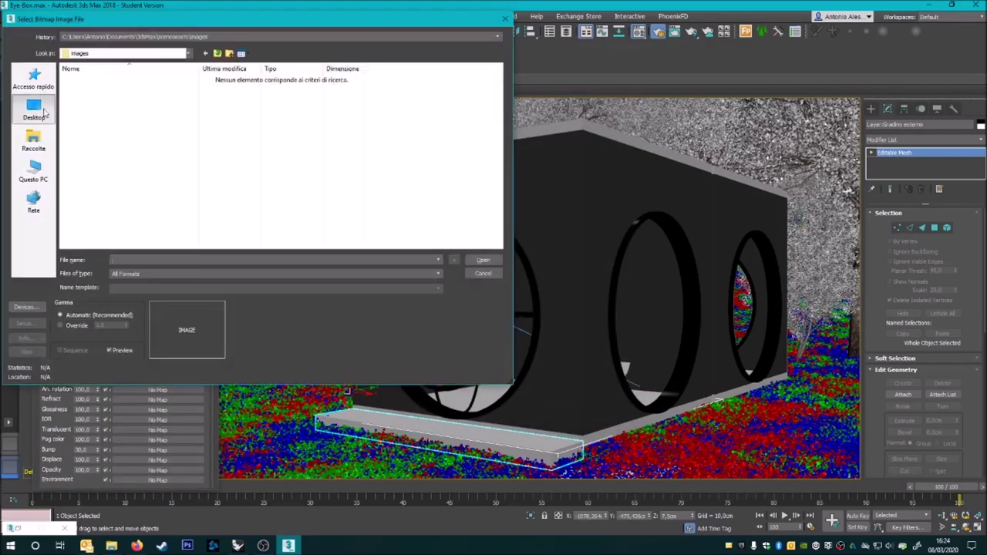
{"action": "double_click", "coordinate": [83, 100]}
{"action": "double_click", "coordinate": [85, 89]}
{"action": "double_click", "coordinate": [85, 97]}
{"action": "scroll", "coordinate": [320, 143], "scroll_direction": "down", "scroll_amount": 2}
{"action": "scroll", "coordinate": [308, 154], "scroll_direction": "down", "scroll_amount": 3}
{"action": "scroll", "coordinate": [271, 187], "scroll_direction": "down", "scroll_amount": 1}
{"action": "scroll", "coordinate": [339, 197], "scroll_direction": "down", "scroll_amount": 2}
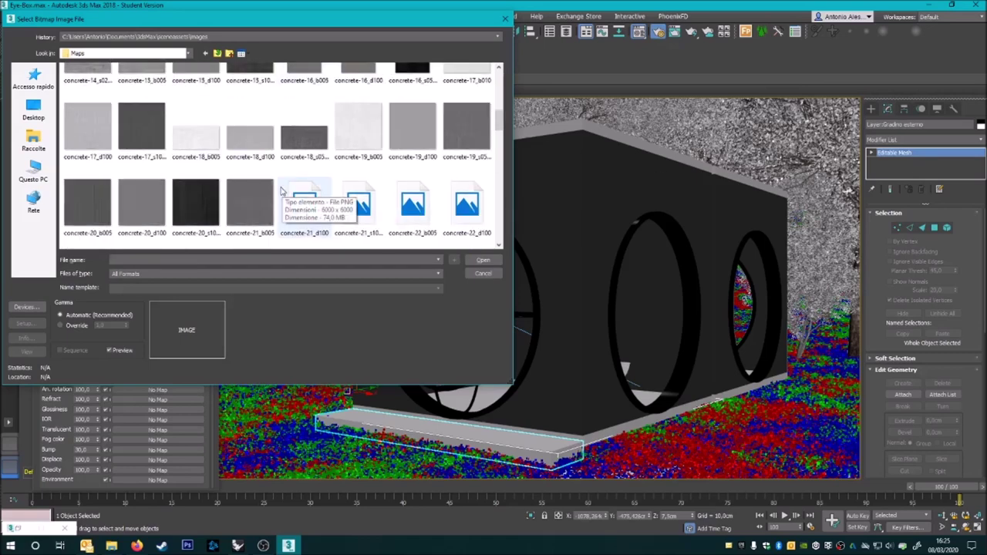
{"action": "scroll", "coordinate": [275, 185], "scroll_direction": "down", "scroll_amount": 2}
{"action": "scroll", "coordinate": [277, 170], "scroll_direction": "down", "scroll_amount": 2}
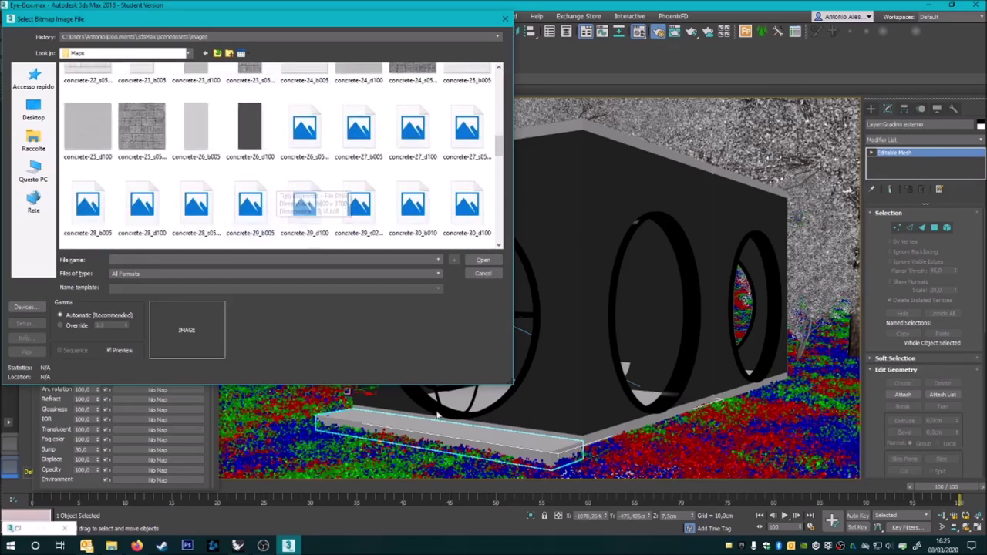
{"action": "scroll", "coordinate": [282, 152], "scroll_direction": "down", "scroll_amount": 2}
{"action": "scroll", "coordinate": [309, 162], "scroll_direction": "up", "scroll_amount": 2}
{"action": "double_click", "coordinate": [356, 104]}
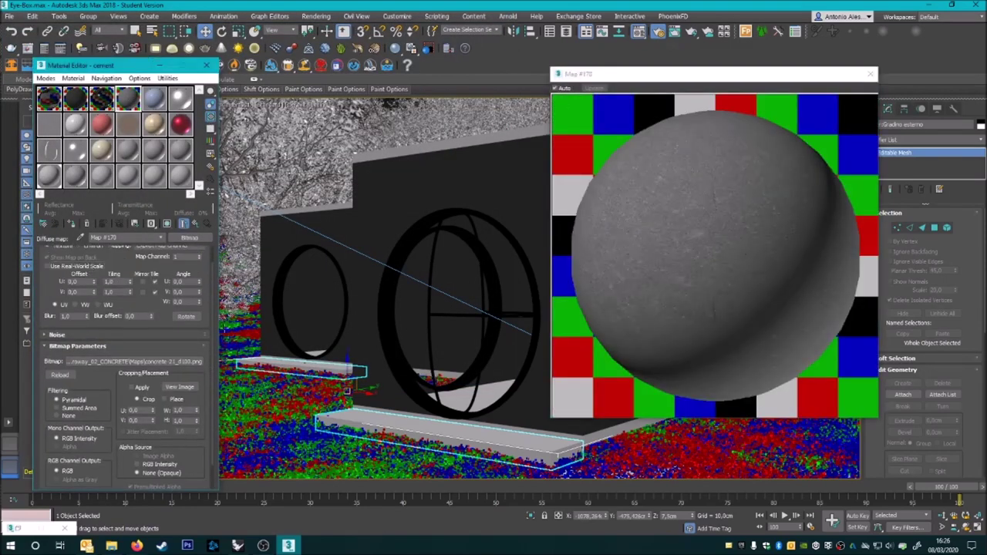
Step: Check the concrete map settings and return to the cement material's map list
{"action": "scroll", "coordinate": [160, 337], "scroll_direction": "down", "scroll_amount": 2}
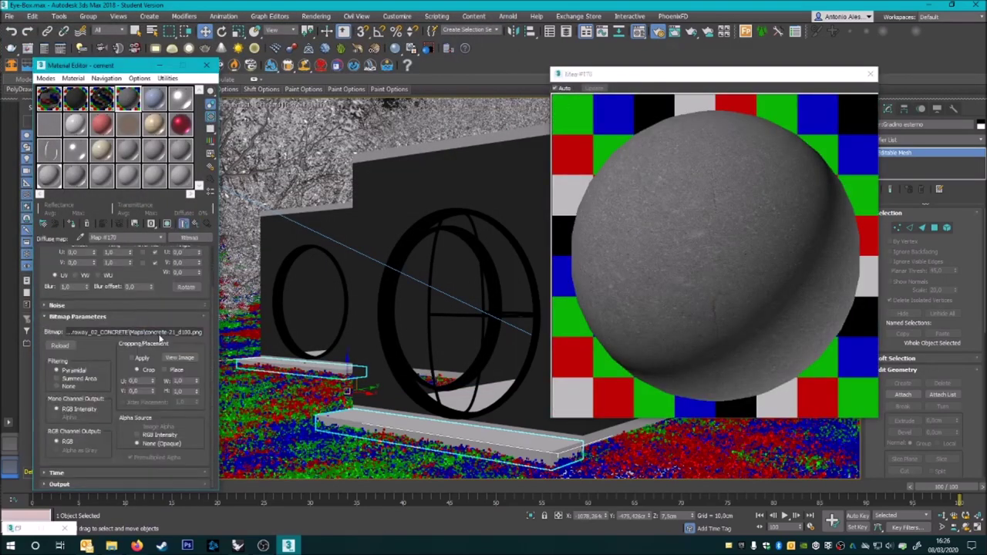
{"action": "left_click", "coordinate": [197, 224]}
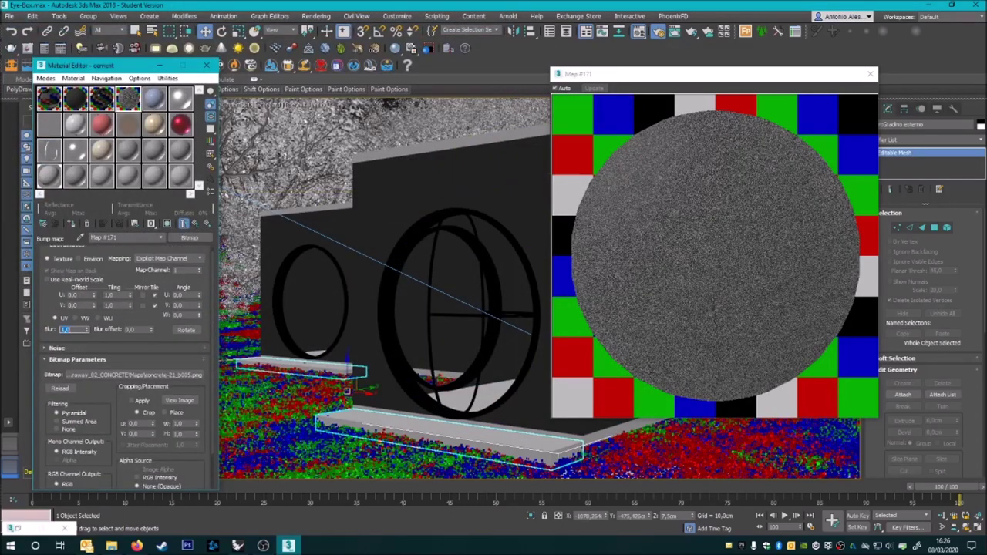
{"action": "left_click", "coordinate": [206, 223]}
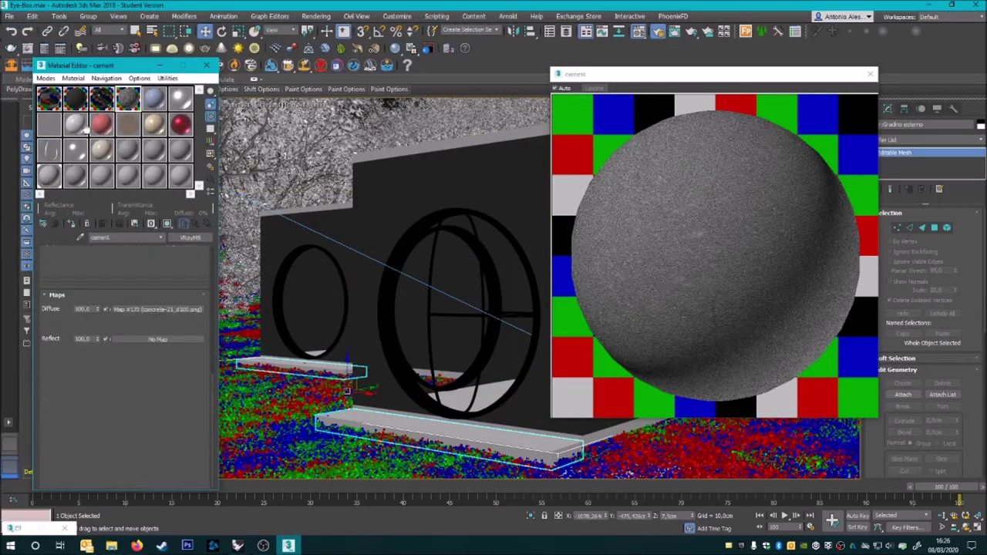
{"action": "left_click", "coordinate": [196, 226]}
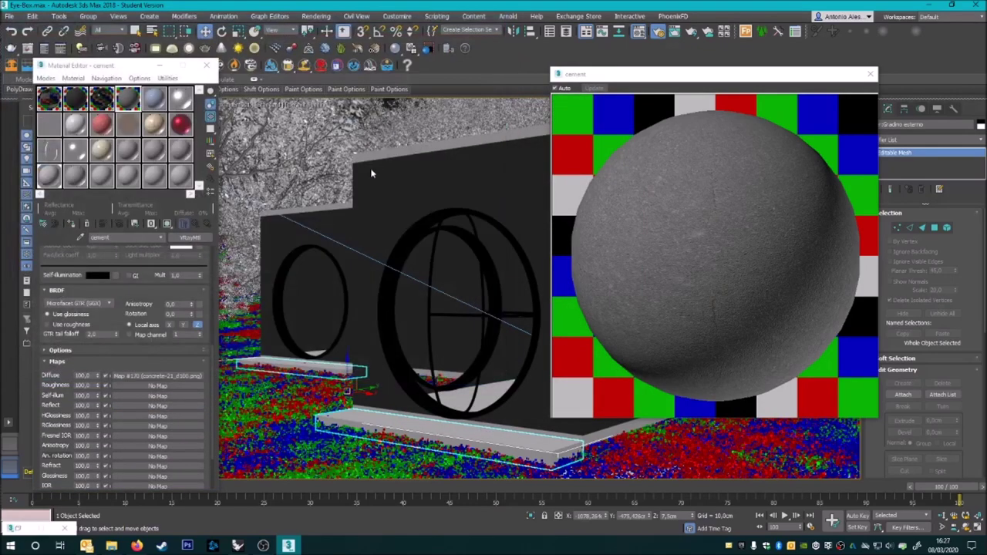
{"action": "scroll", "coordinate": [123, 347], "scroll_direction": "up", "scroll_amount": 5}
{"action": "scroll", "coordinate": [124, 324], "scroll_direction": "up", "scroll_amount": 5}
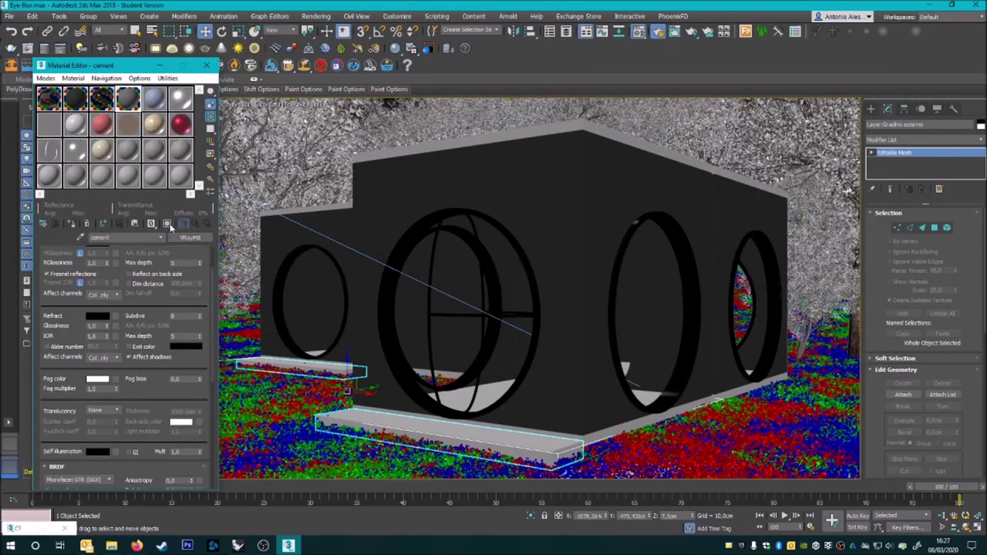
Step: Show the cement texture in the viewport and give the Gradino esterno step and roof slab box UVW mapping
{"action": "left_click", "coordinate": [168, 223]}
{"action": "left_click", "coordinate": [925, 139]}
{"action": "left_click", "coordinate": [912, 271]}
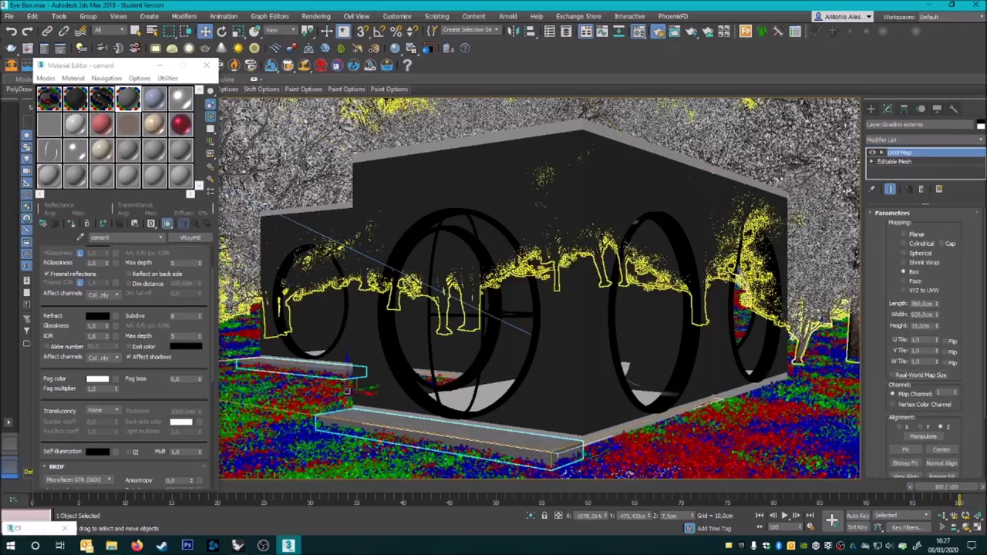
{"action": "left_click", "coordinate": [494, 177]}
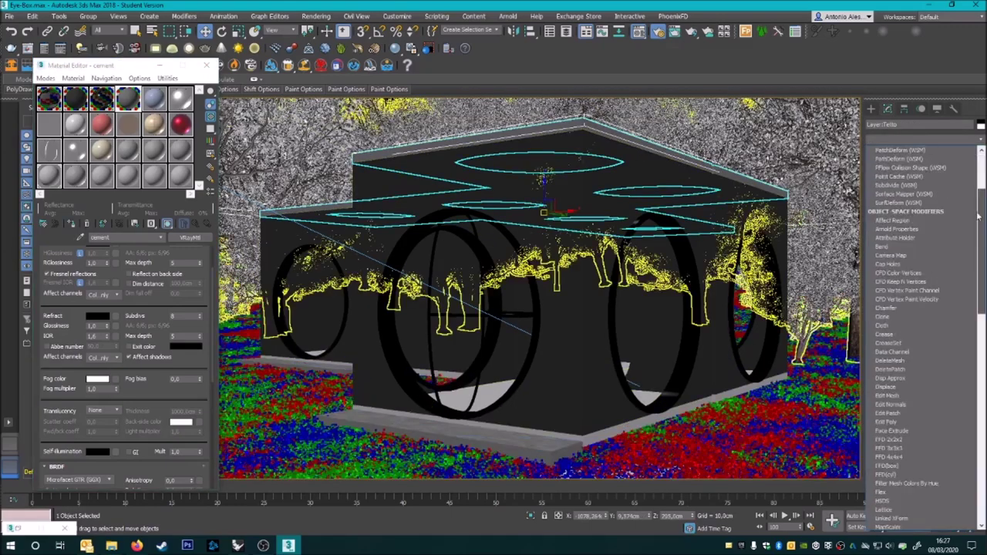
{"action": "left_click", "coordinate": [912, 273]}
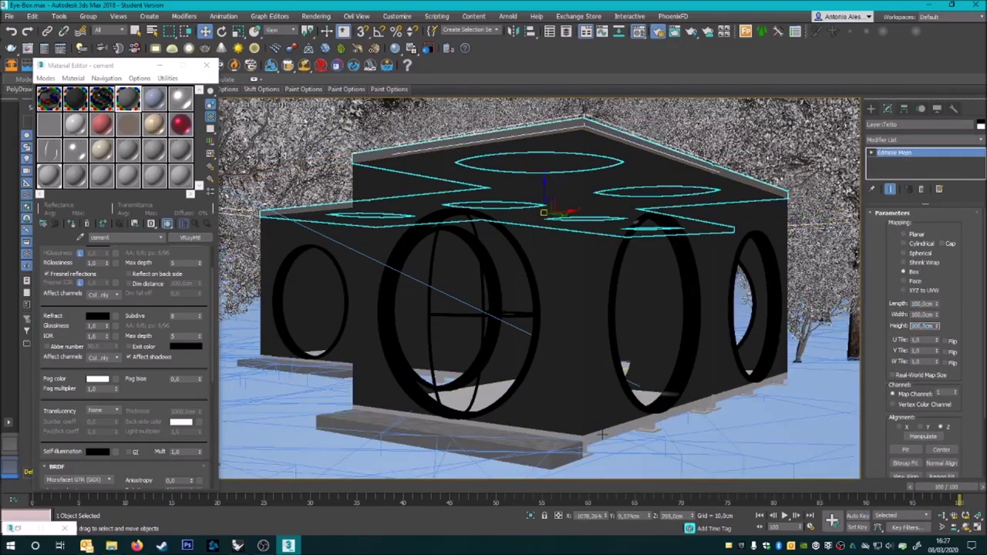
Step: Add a UVW Map modifier to the Pav floor slab
{"action": "left_click", "coordinate": [601, 436]}
{"action": "left_click", "coordinate": [925, 139]}
{"action": "left_click", "coordinate": [905, 351]}
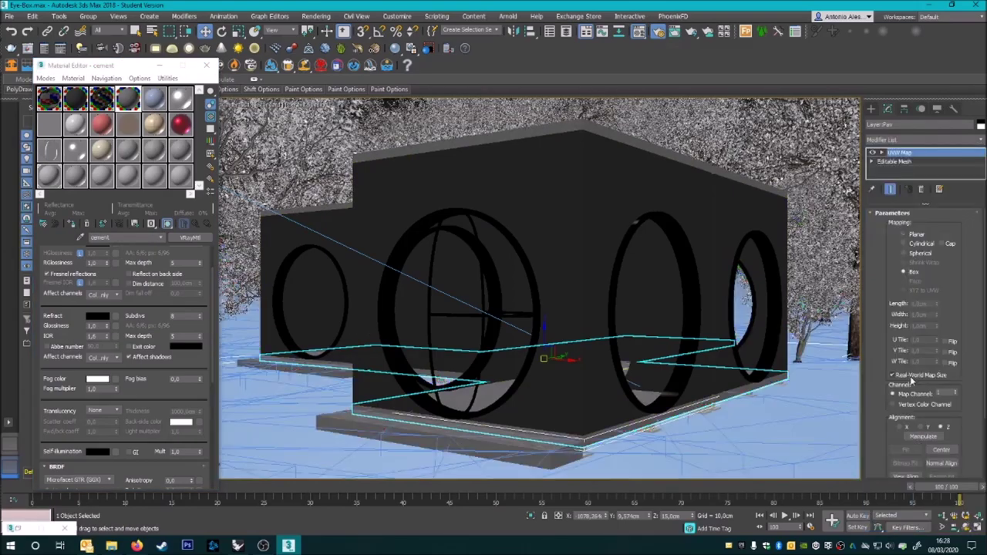